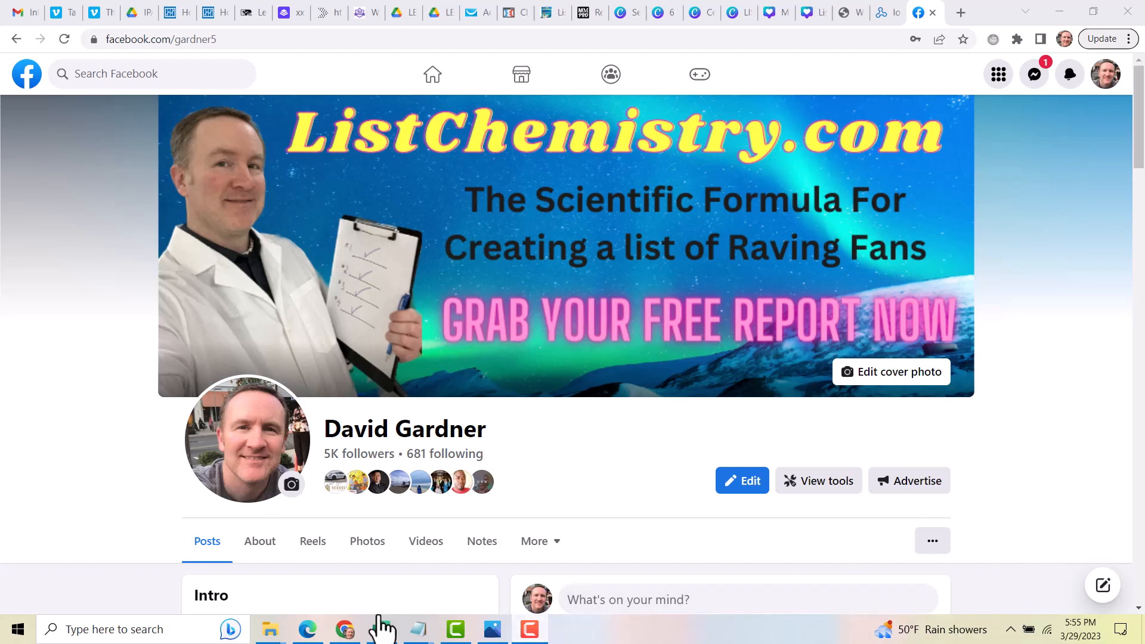
Review the list of background removal websites and browse the sample images in the photo viewer
{"action": "mouse_move", "coordinate": [422, 631]}
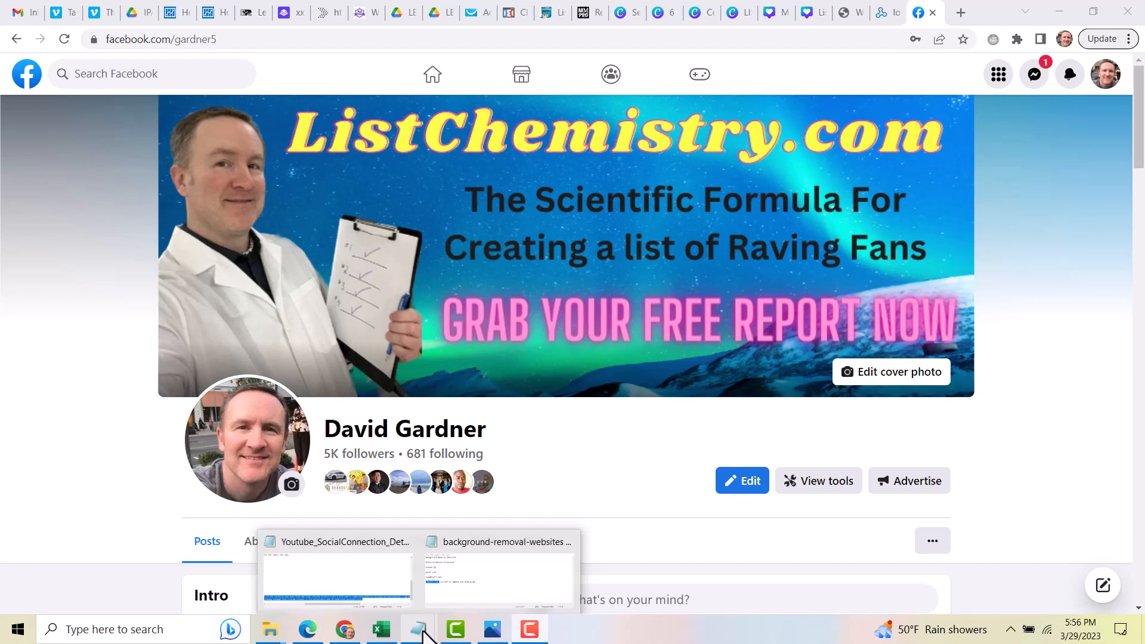
{"action": "left_click", "coordinate": [493, 590]}
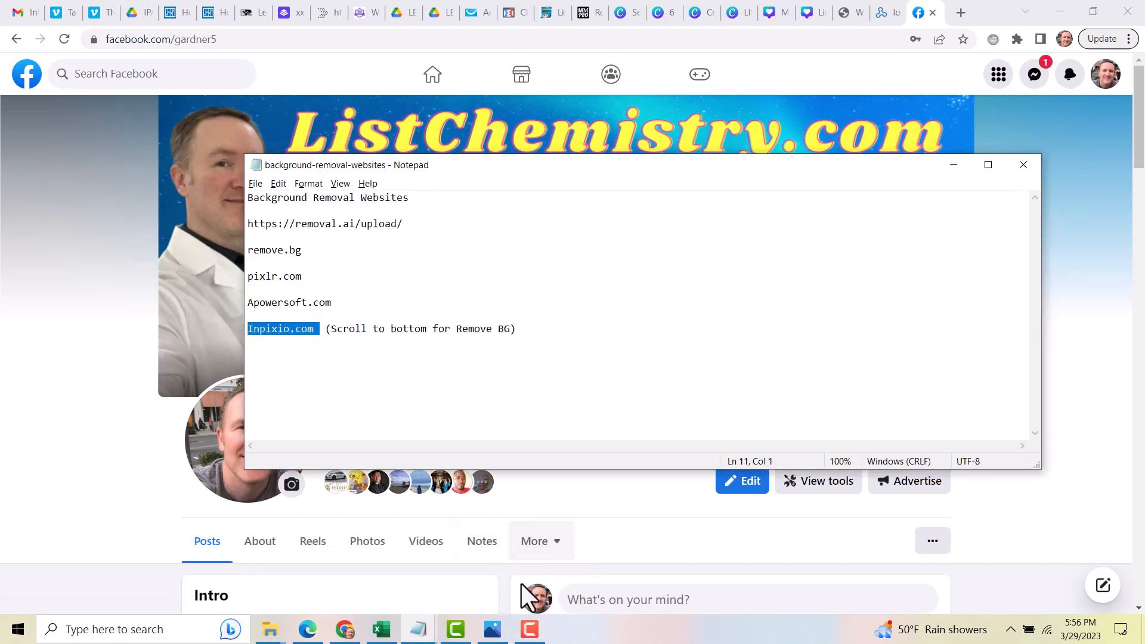
{"action": "left_click", "coordinate": [492, 630]}
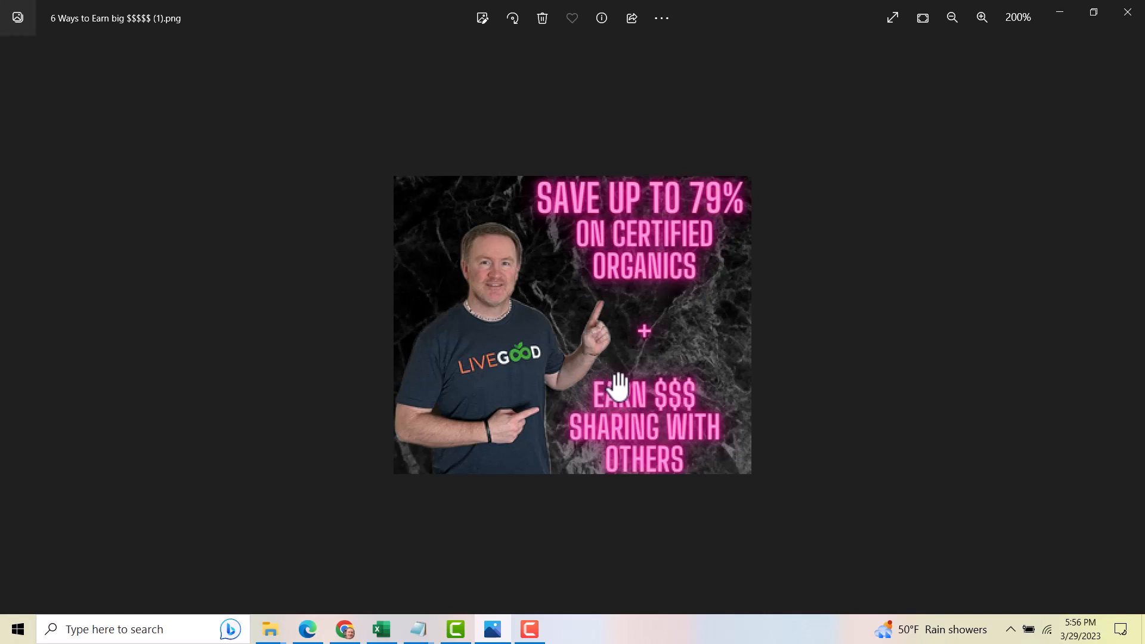
{"action": "left_click", "coordinate": [1133, 334]}
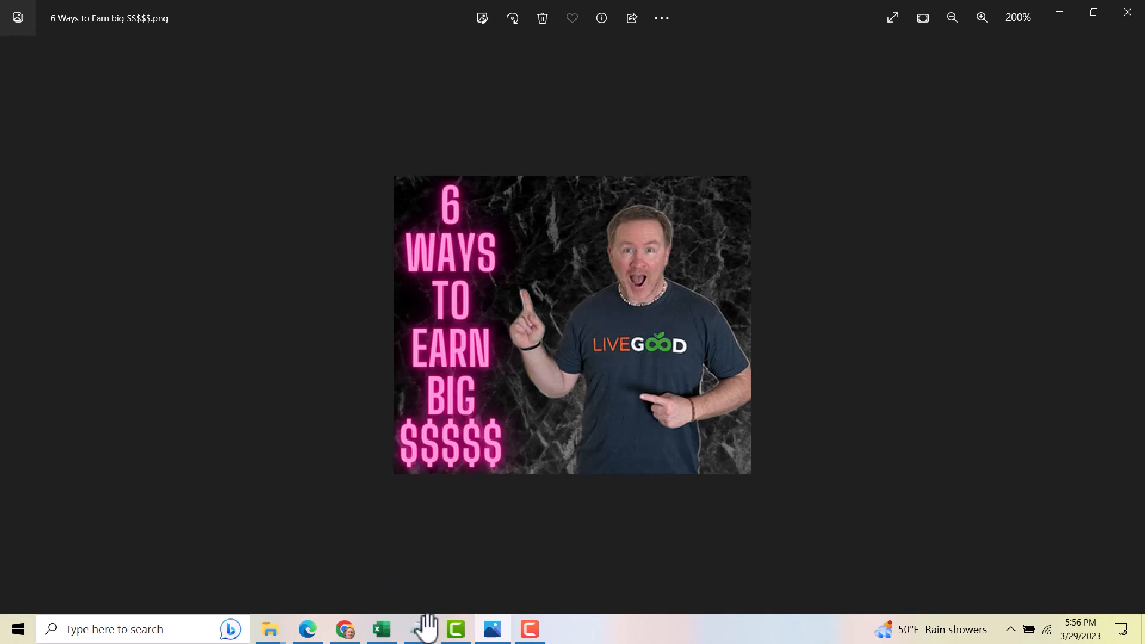
Copy the Inpixio.com entry from the background removal websites list
{"action": "mouse_move", "coordinate": [457, 630]}
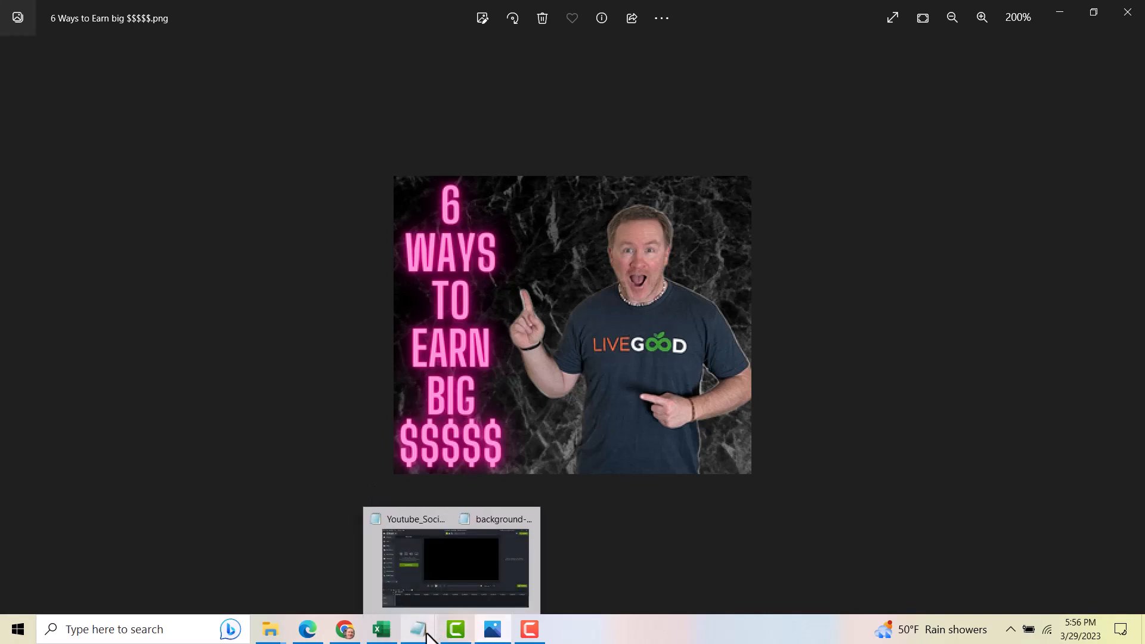
{"action": "left_click", "coordinate": [482, 589]}
{"action": "left_click", "coordinate": [260, 340]}
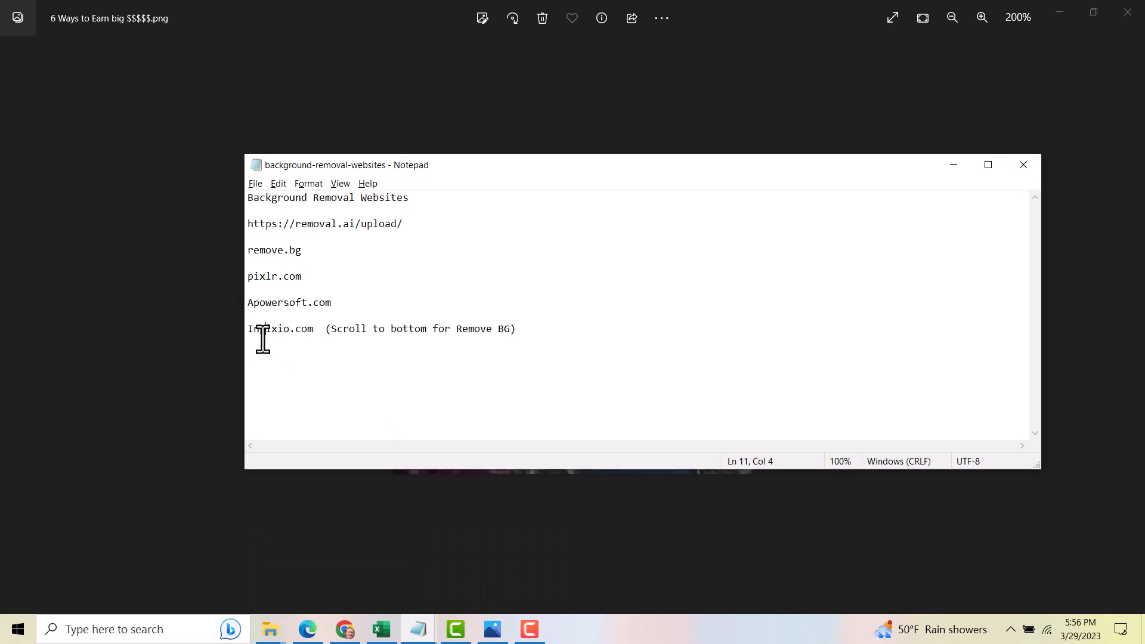
{"action": "left_click_drag", "start_coordinate": [248, 329], "coordinate": [310, 335]}
{"action": "right_click", "coordinate": [301, 335]}
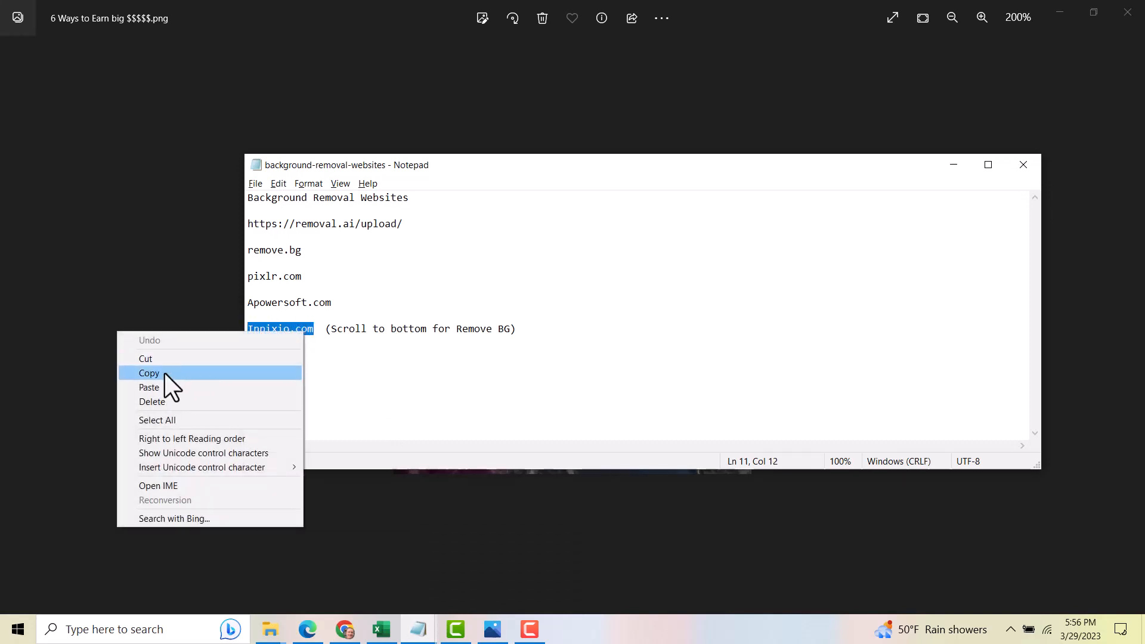
{"action": "left_click", "coordinate": [164, 374]}
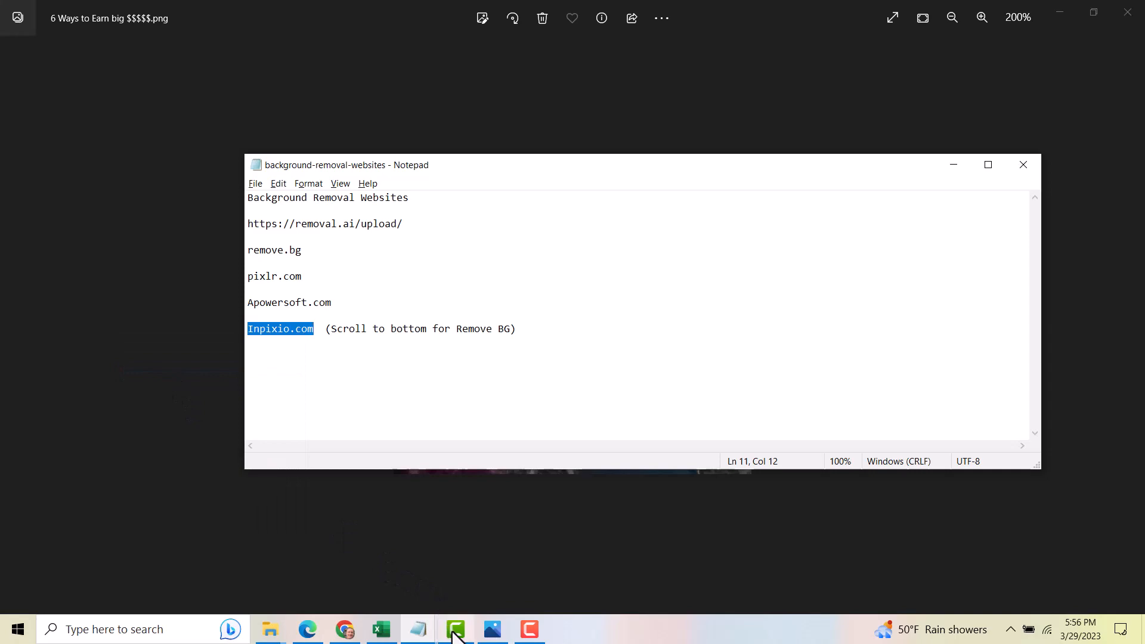
Open inpixio.com in a new browser tab
{"action": "left_click", "coordinate": [344, 634]}
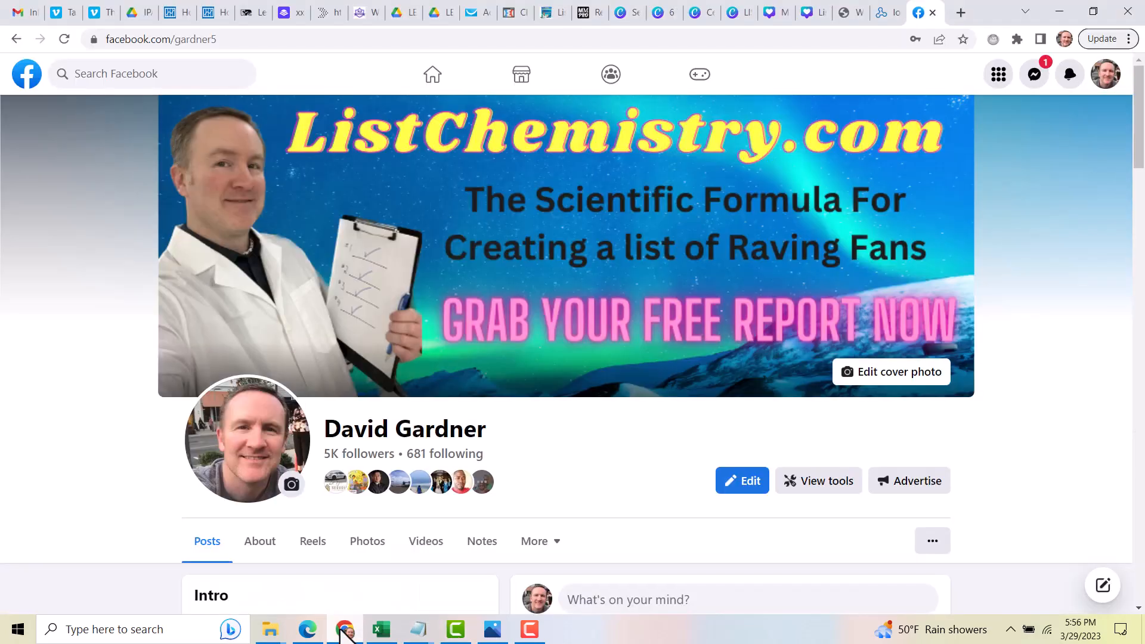
{"action": "left_click", "coordinate": [959, 13]}
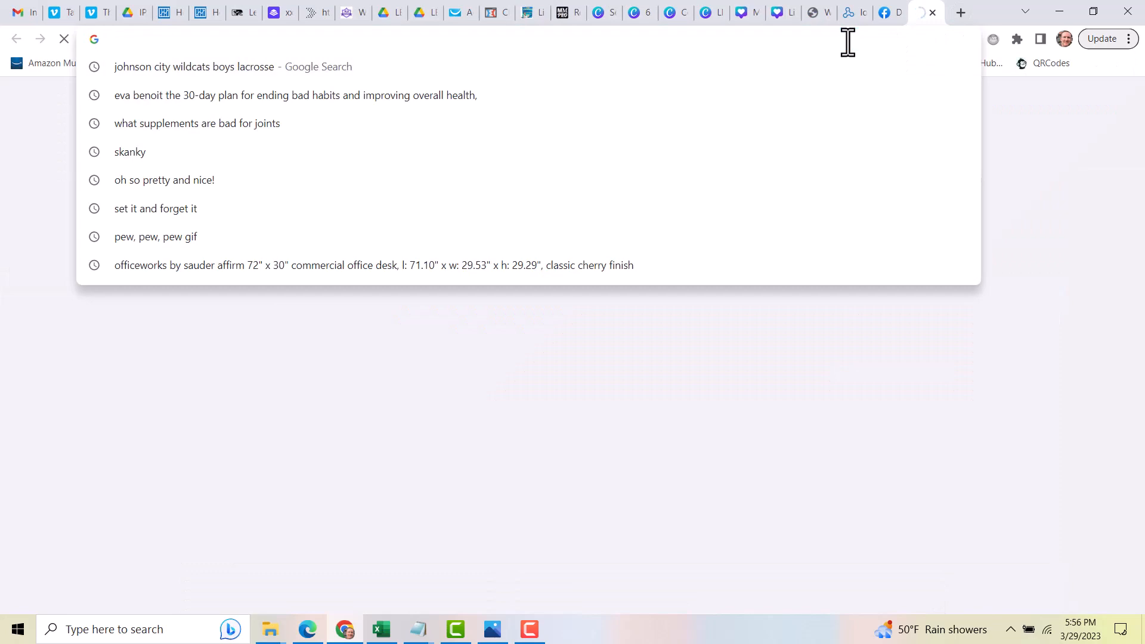
{"action": "type", "text": "inpixio.com"}
{"action": "key", "text": "Return"}
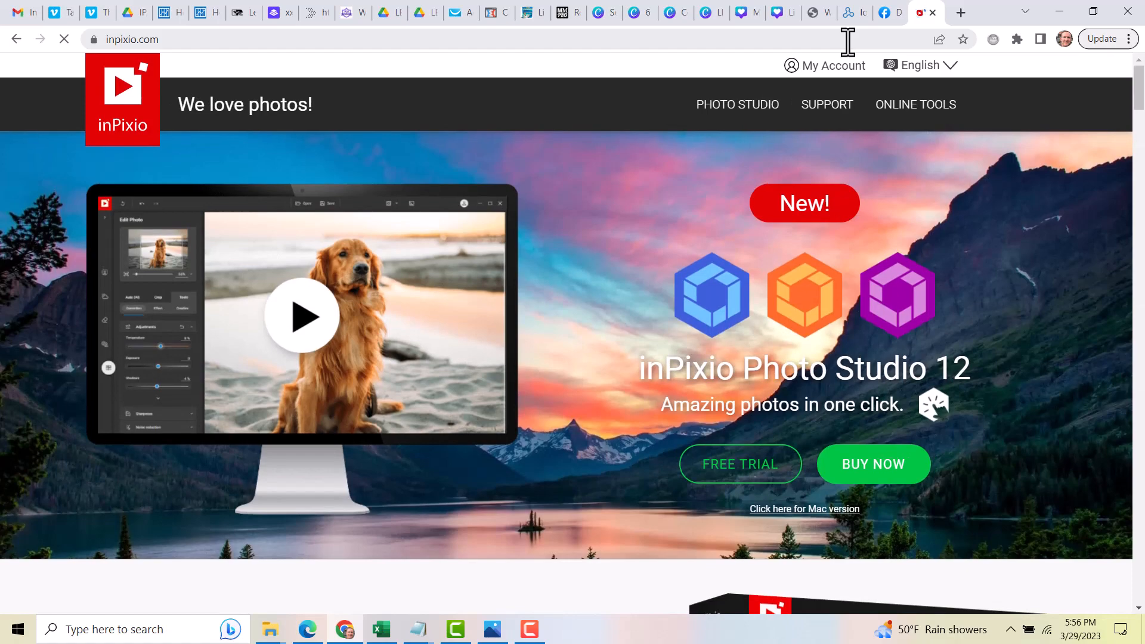
Open the Remove Background online tool from the site's footer links
{"action": "scroll", "coordinate": [1077, 262], "scroll_direction": "down", "scroll_amount": 1}
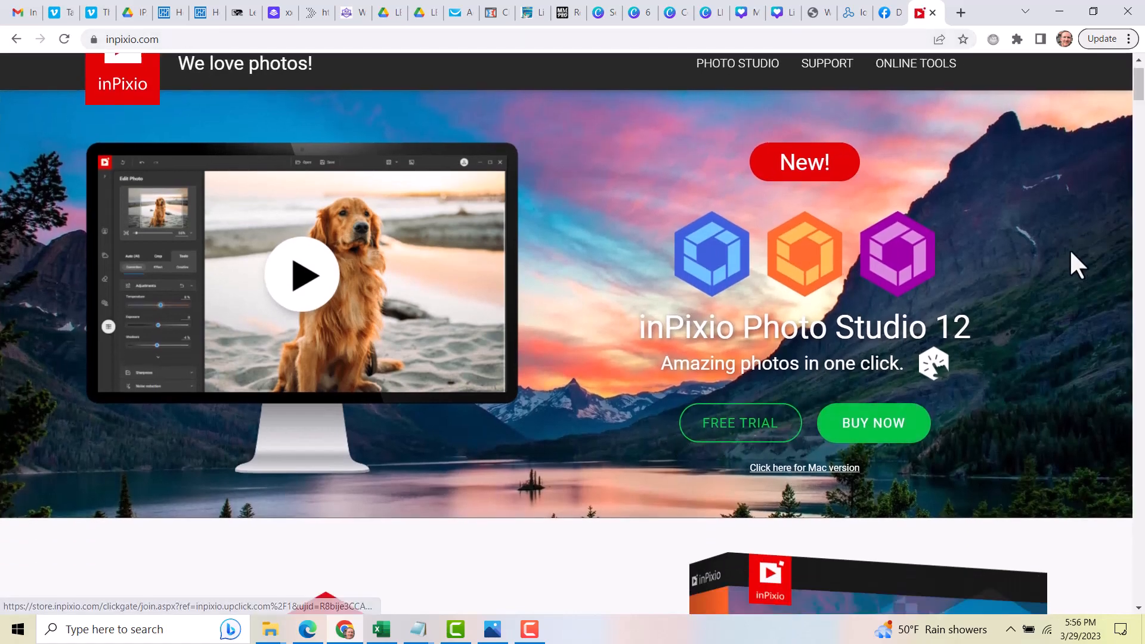
{"action": "scroll", "coordinate": [1071, 254], "scroll_direction": "down", "scroll_amount": 3}
{"action": "left_click_drag", "start_coordinate": [1137, 100], "coordinate": [1142, 590]}
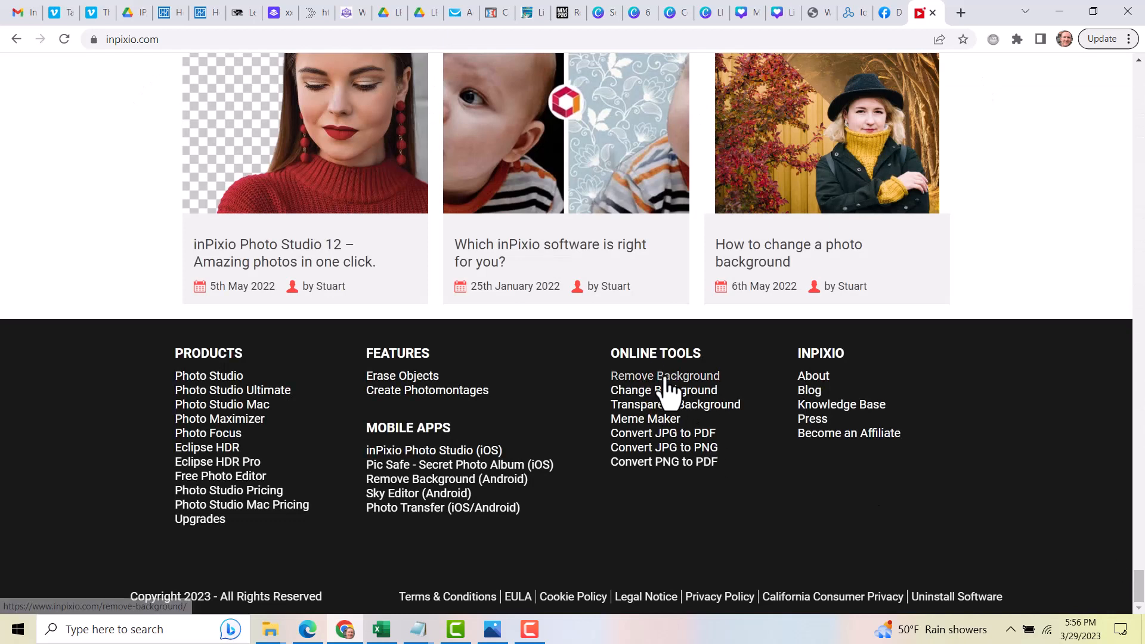
{"action": "left_click", "coordinate": [629, 378]}
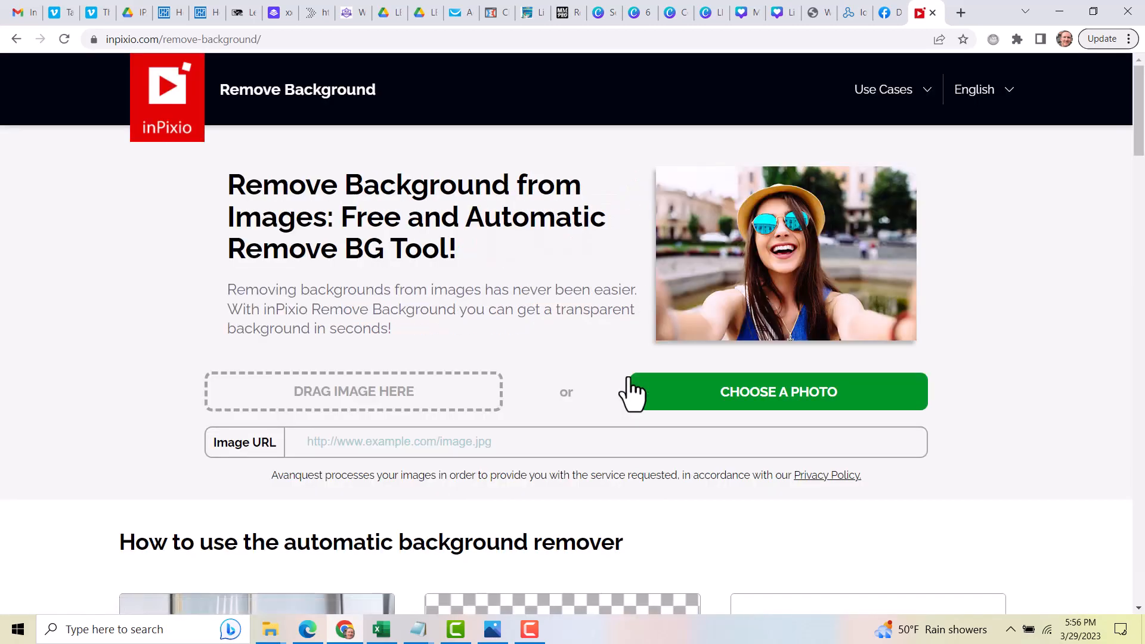
Try to upload a HEIC selfie from the 2022 folder into the background remover and dismiss the error
{"action": "mouse_move", "coordinate": [277, 635]}
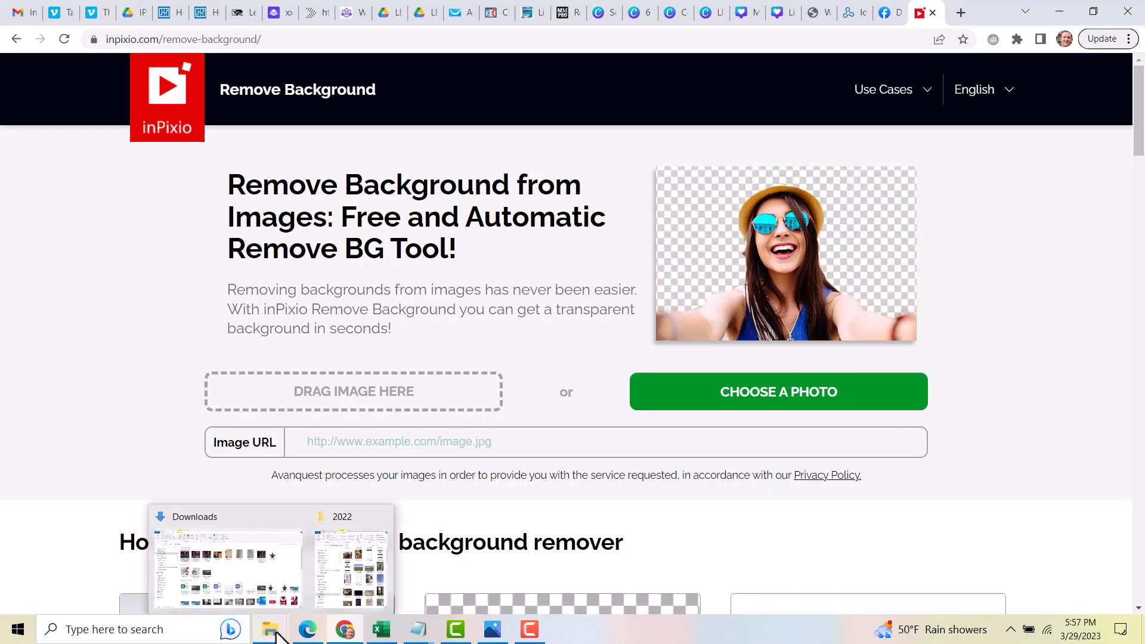
{"action": "left_click", "coordinate": [353, 567]}
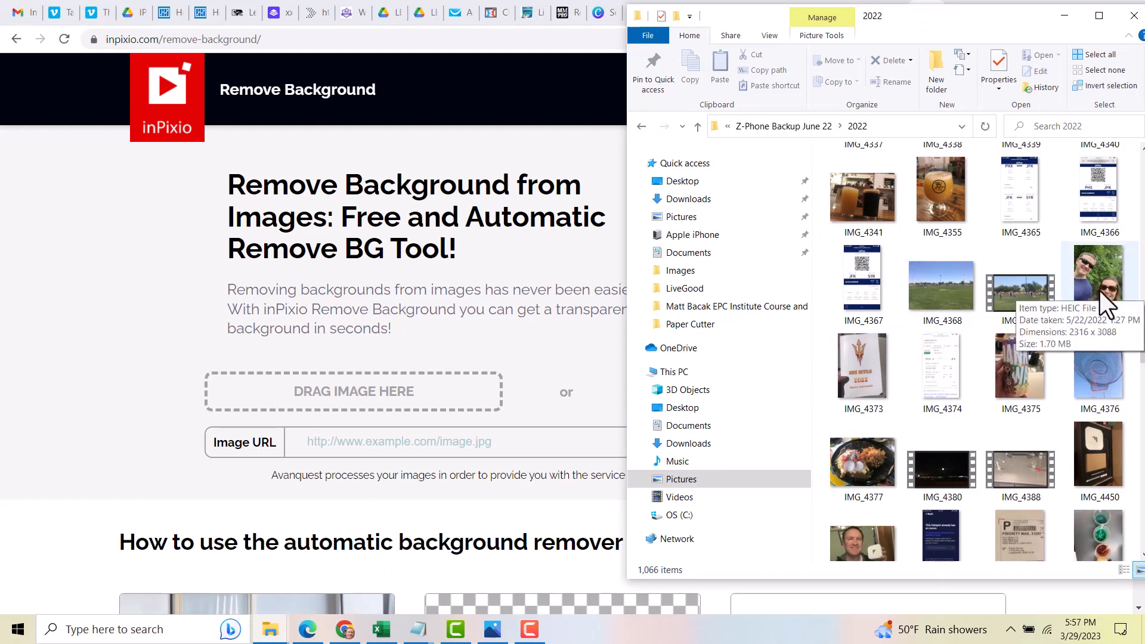
{"action": "left_click_drag", "start_coordinate": [1100, 290], "coordinate": [371, 391]}
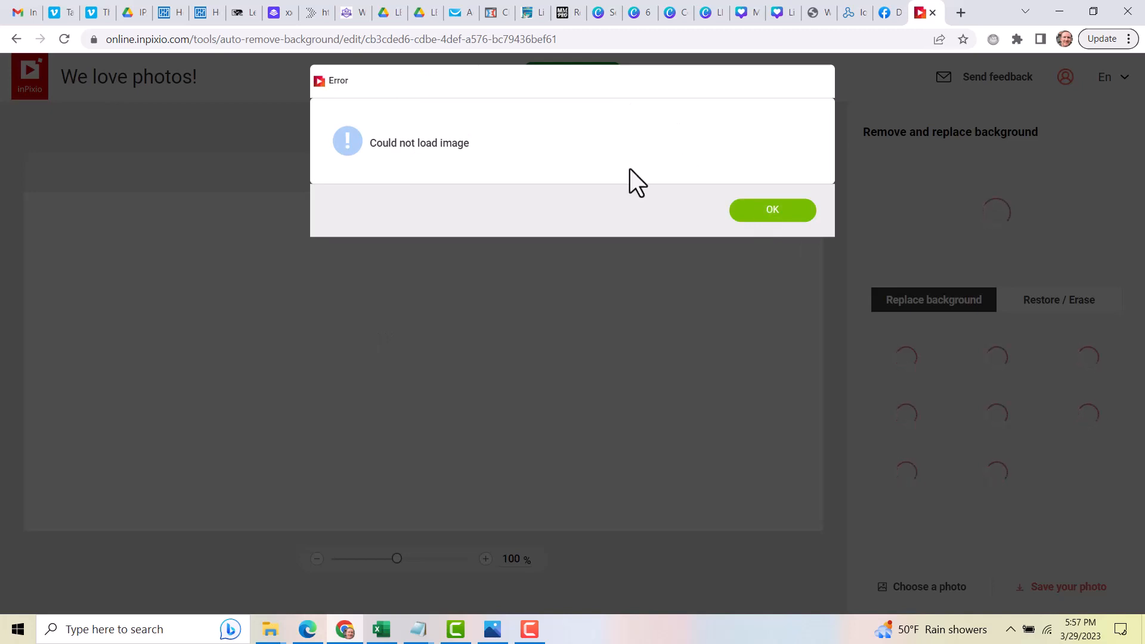
{"action": "left_click", "coordinate": [755, 222]}
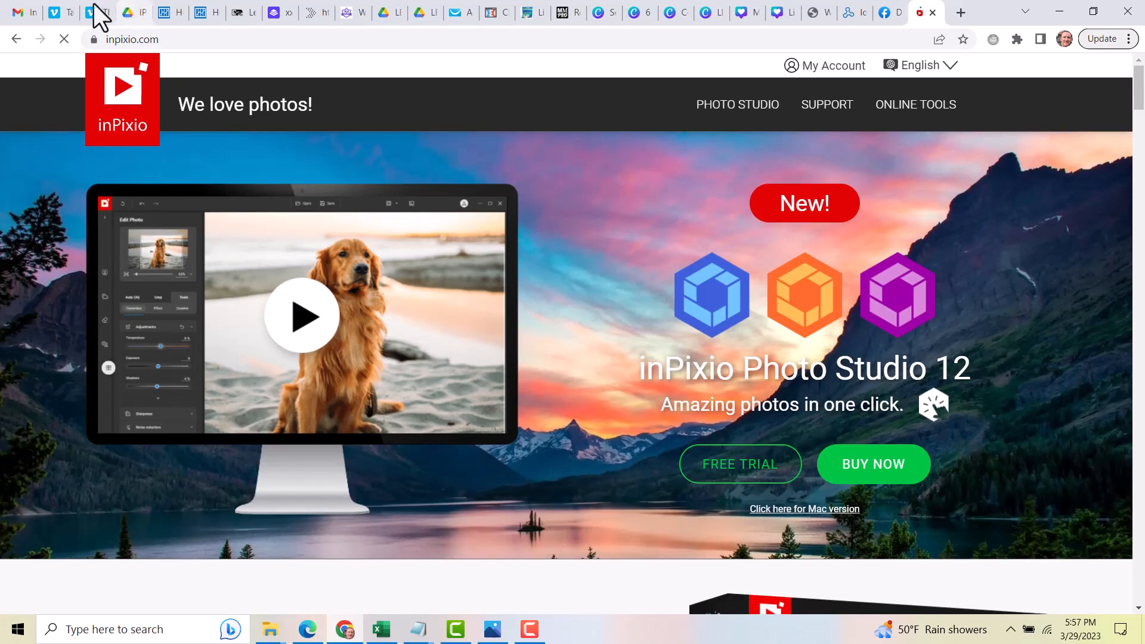
{"action": "left_click", "coordinate": [17, 38]}
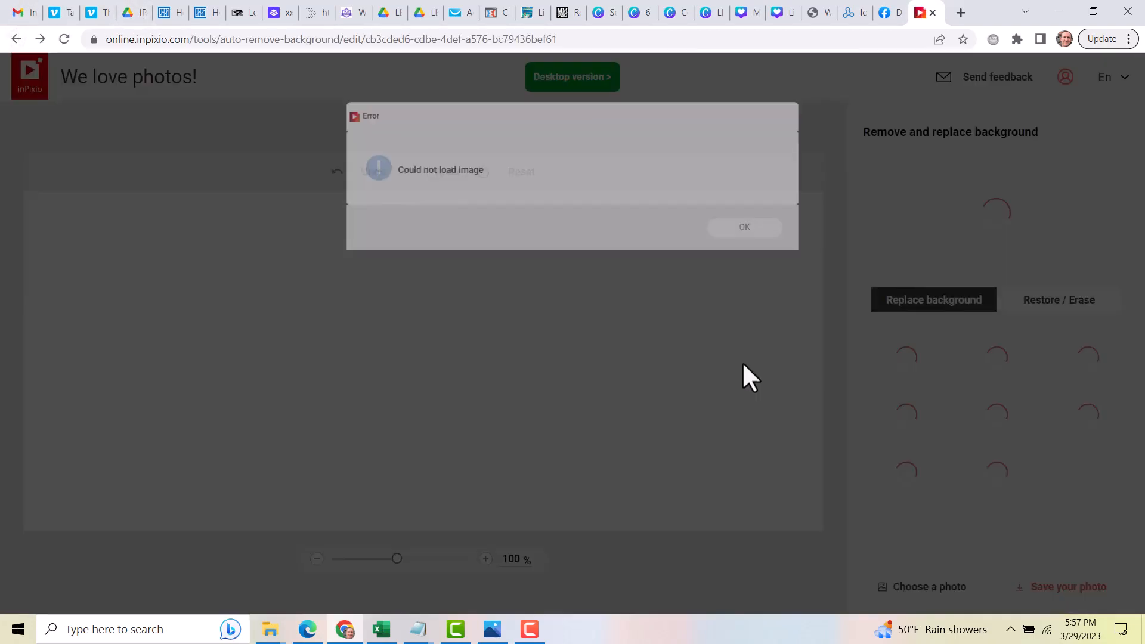
{"action": "left_click", "coordinate": [787, 218]}
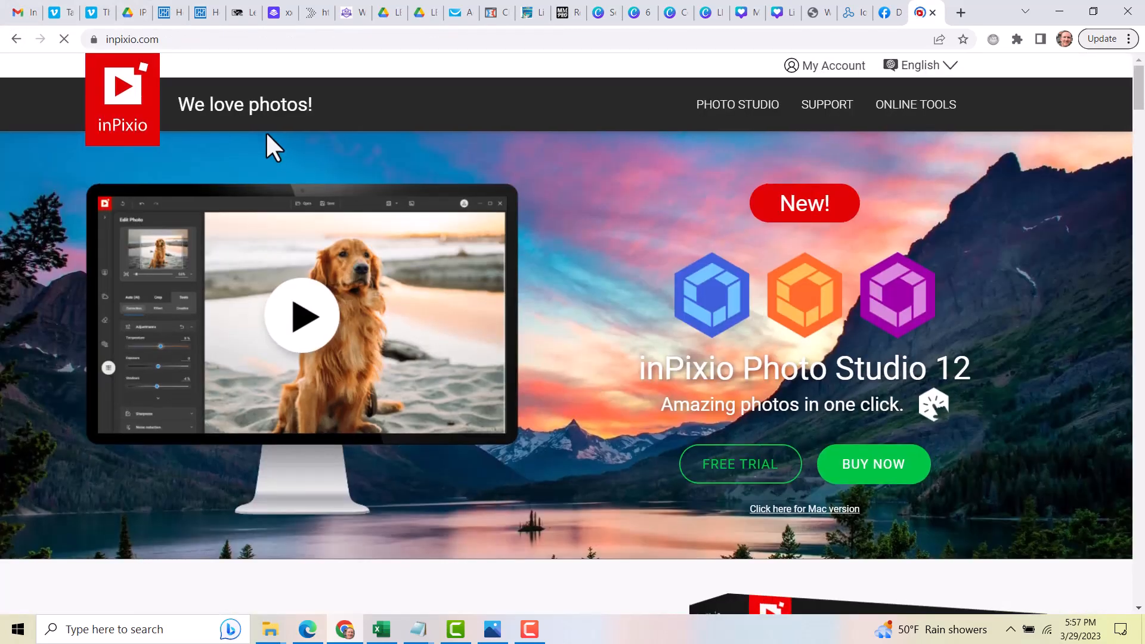
Return to the Remove Background online tool via the site's footer links
{"action": "scroll", "coordinate": [473, 353], "scroll_direction": "down", "scroll_amount": 5}
{"action": "left_click_drag", "start_coordinate": [1139, 122], "coordinate": [1139, 587]}
{"action": "left_click", "coordinate": [680, 377]}
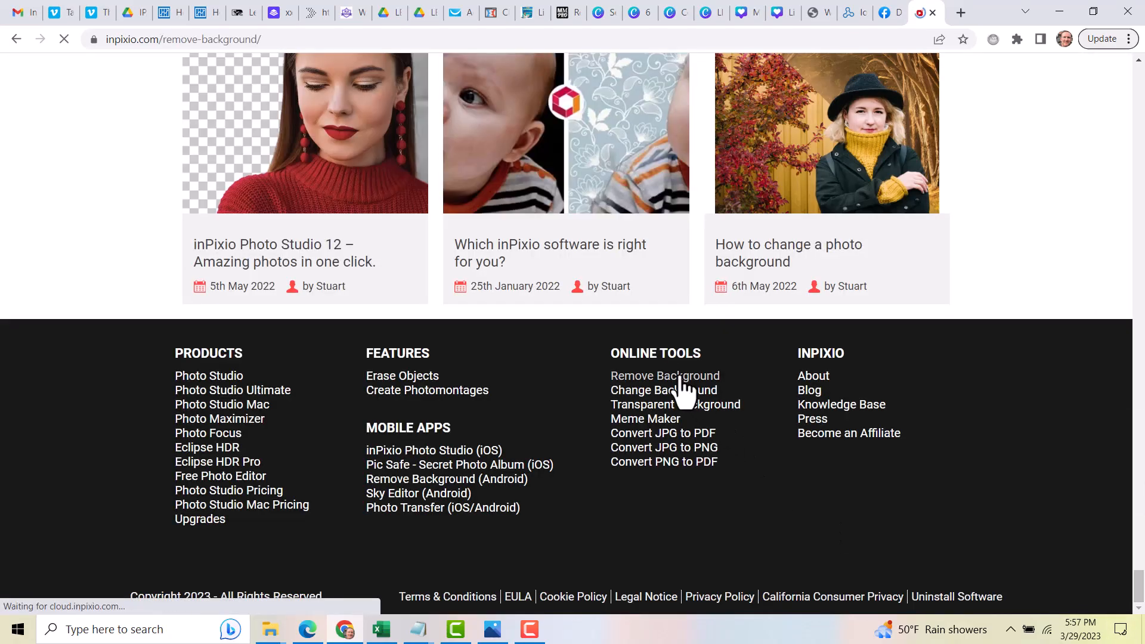
Drop the JPG selfie holding the white box from the 2022 folder onto the background remover
{"action": "key", "text": "alt+Tab"}
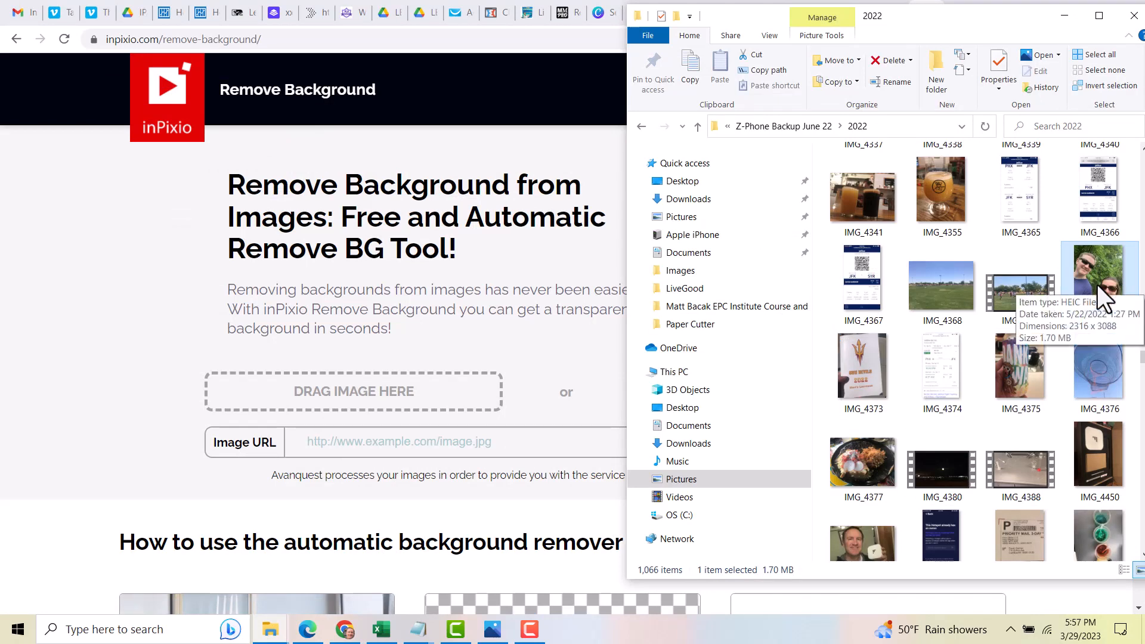
{"action": "scroll", "coordinate": [1097, 285], "scroll_direction": "down", "scroll_amount": 3}
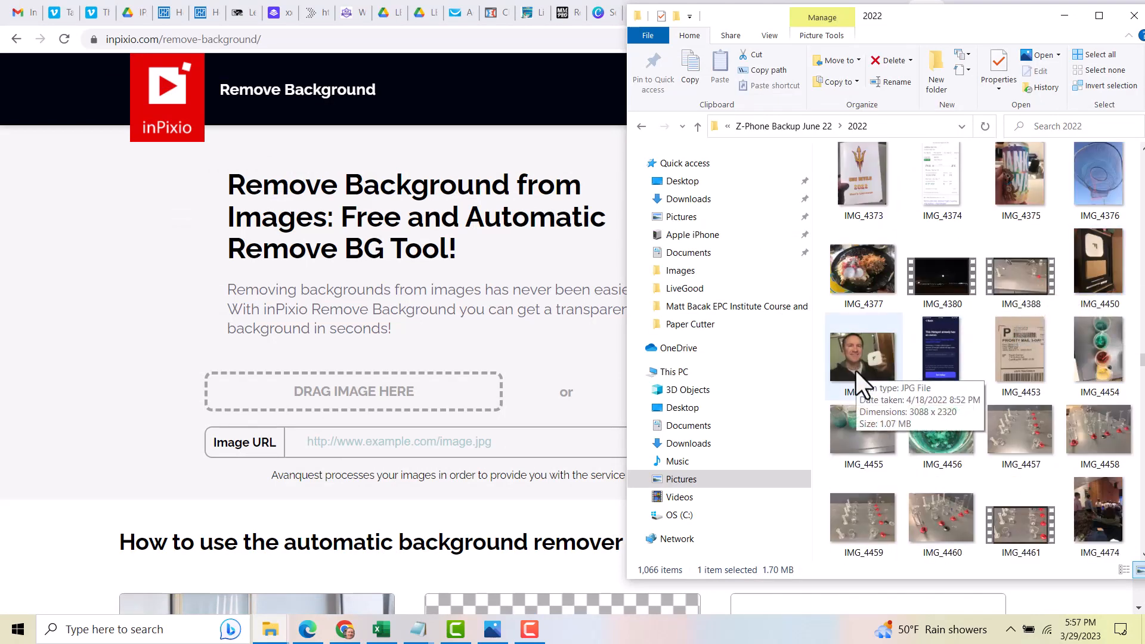
{"action": "left_click_drag", "start_coordinate": [868, 355], "coordinate": [350, 391]}
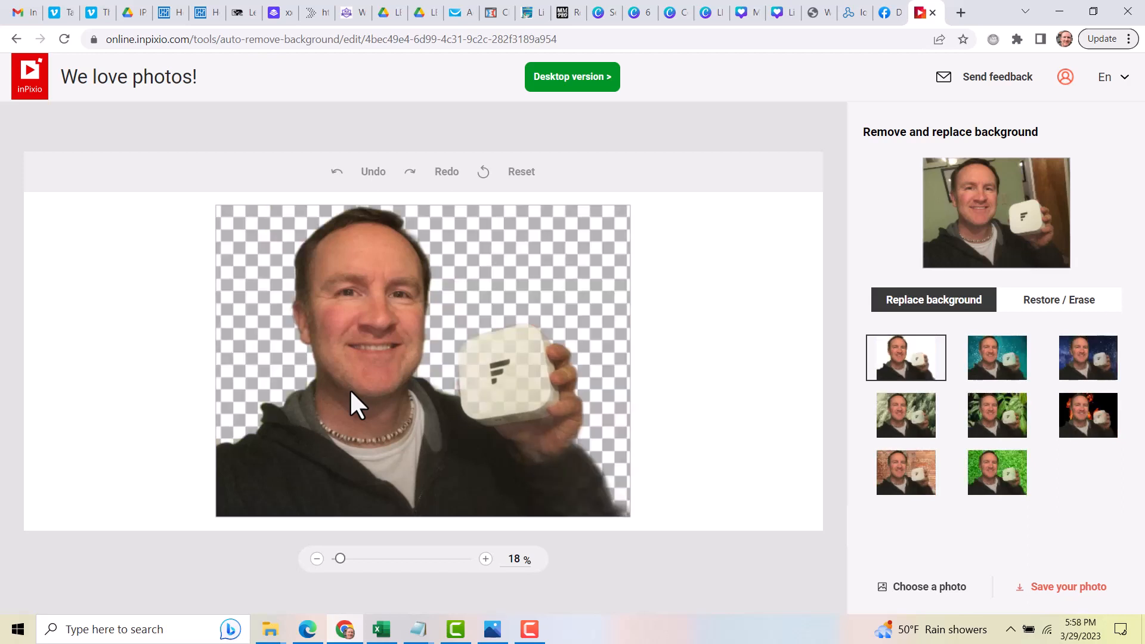
Preview each replacement background on the photo, finishing on the transparent background
{"action": "left_click", "coordinate": [1002, 382]}
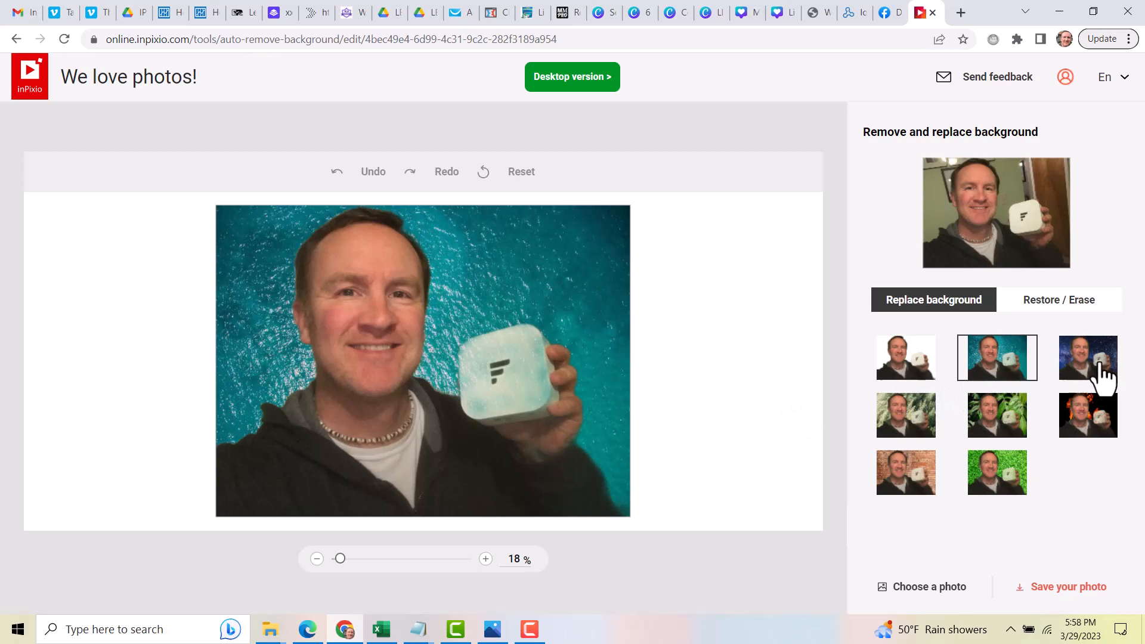
{"action": "left_click", "coordinate": [1102, 375]}
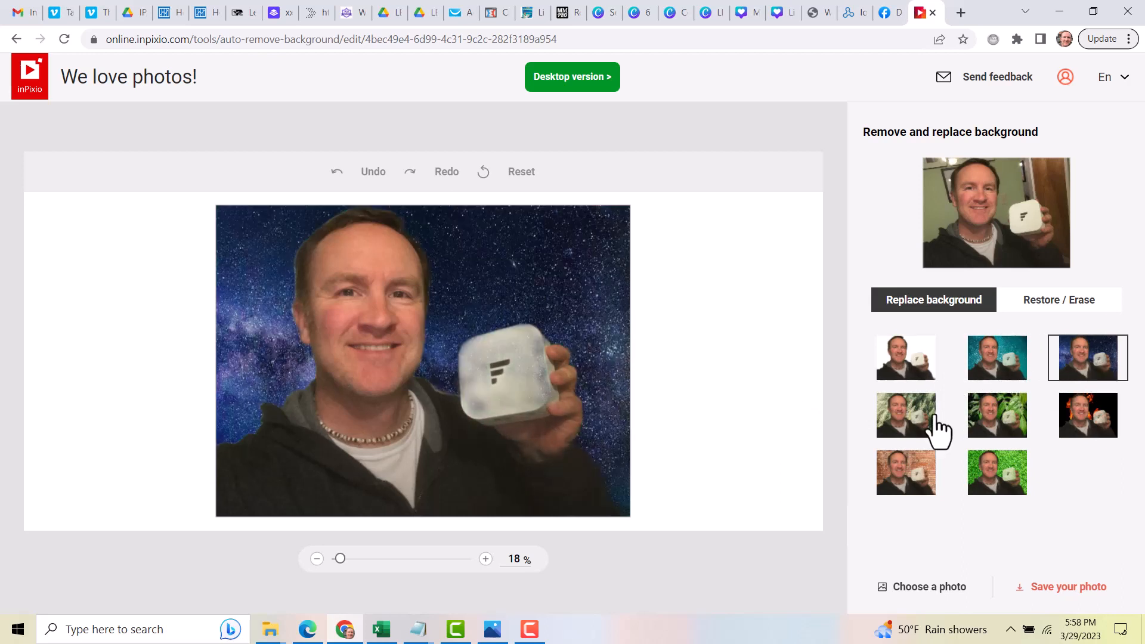
{"action": "left_click", "coordinate": [915, 433]}
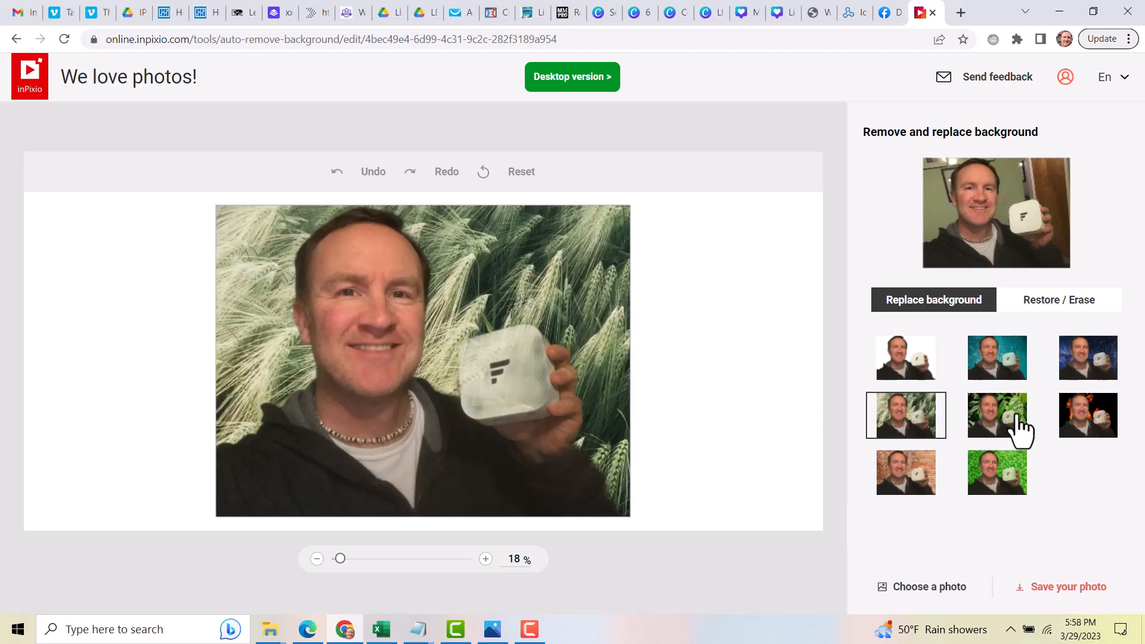
{"action": "left_click", "coordinate": [1017, 428]}
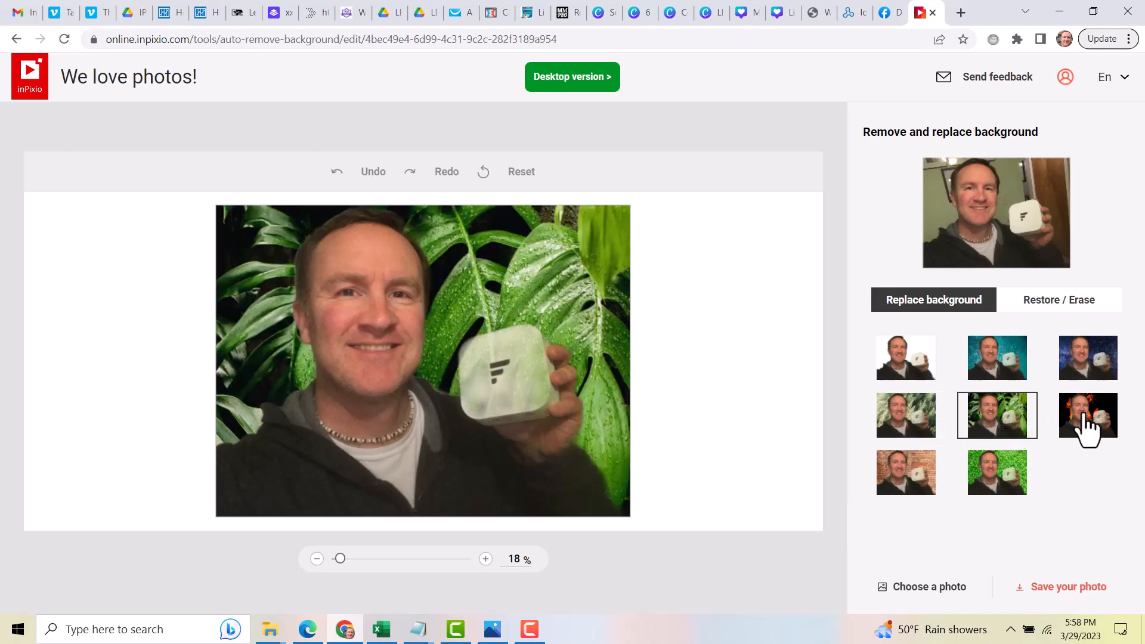
{"action": "left_click", "coordinate": [1087, 426]}
{"action": "left_click", "coordinate": [901, 477]}
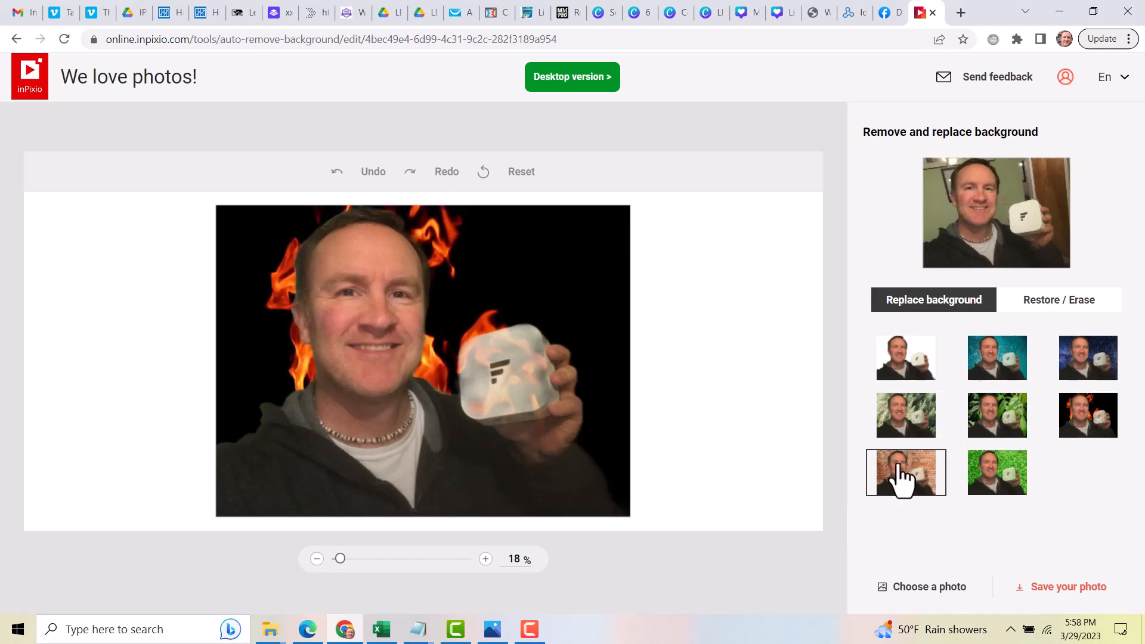
{"action": "left_click", "coordinate": [906, 367]}
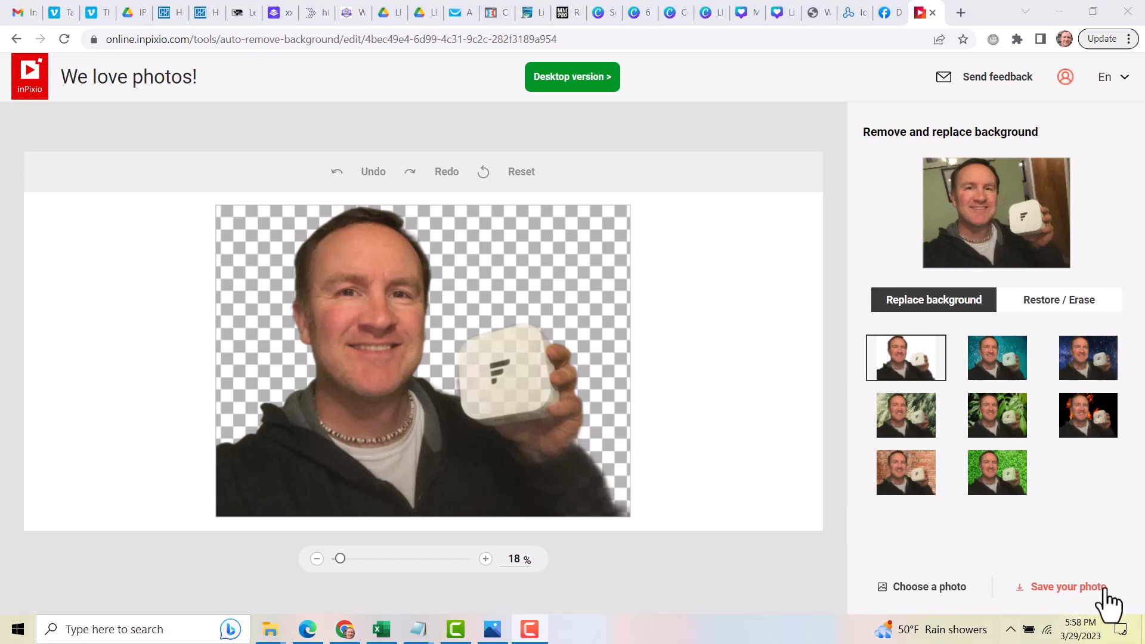
Save the background-removed photo and open the downloaded IMG_4451.JPG to view it
{"action": "left_click", "coordinate": [1064, 585]}
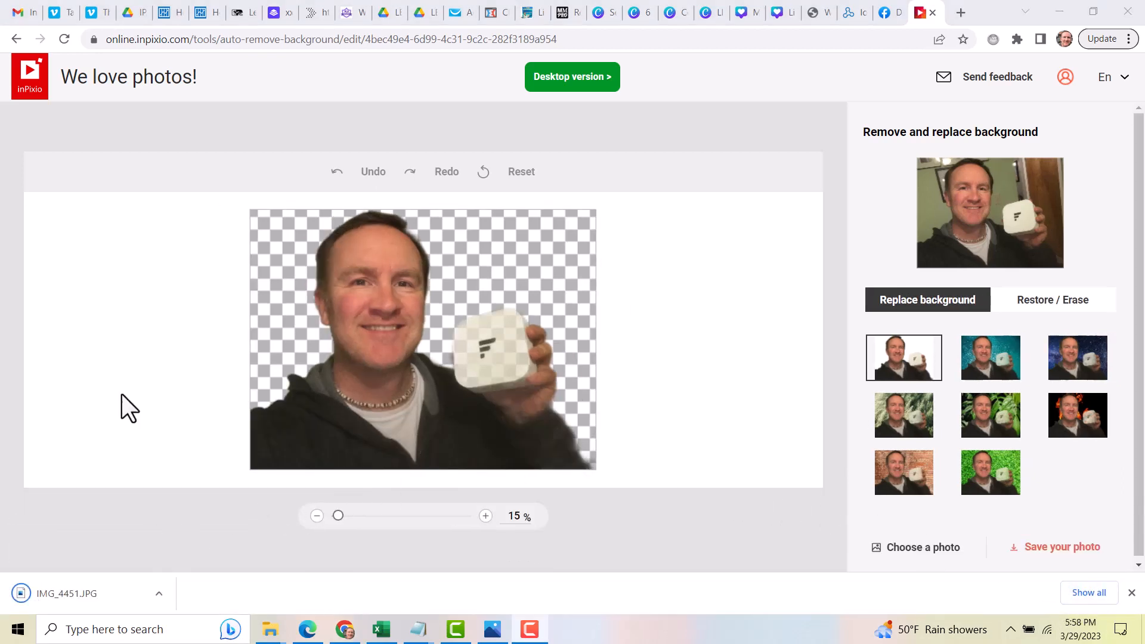
{"action": "left_click", "coordinate": [67, 596]}
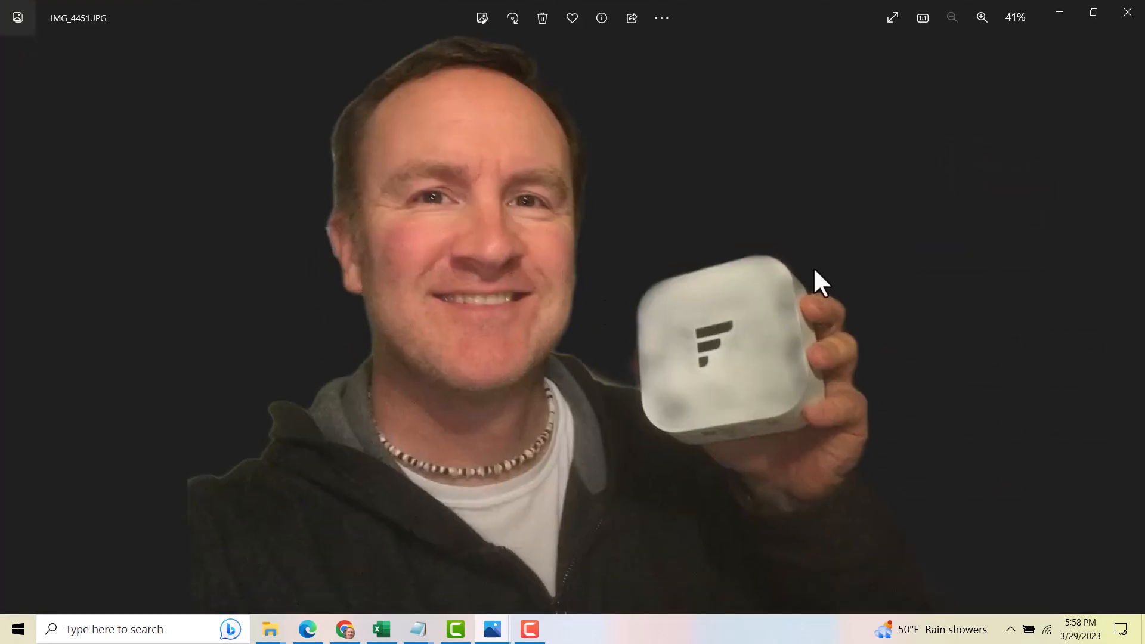
{"action": "left_click", "coordinate": [1060, 12]}
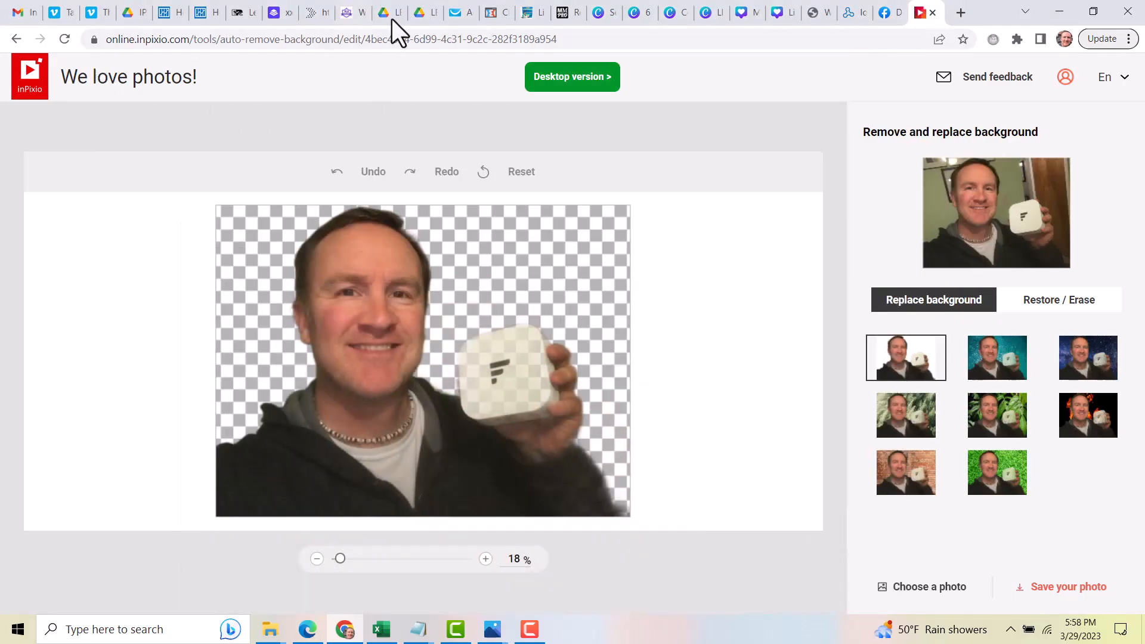
Switch to Canva and create a new custom design of 300 × 250 px
{"action": "left_click", "coordinate": [600, 13]}
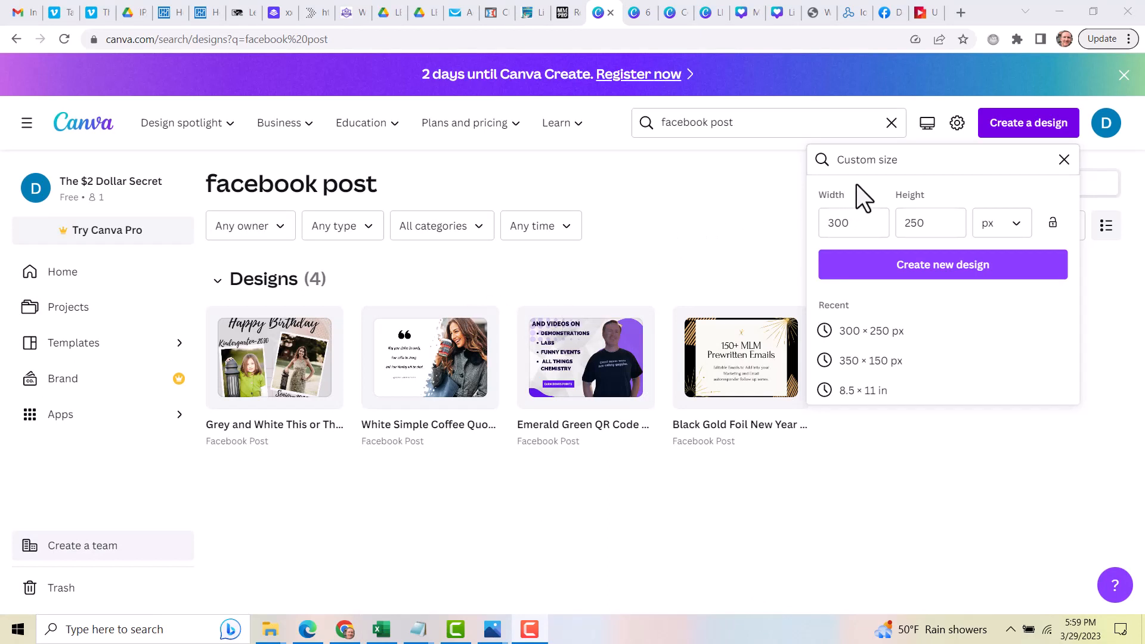
{"action": "left_click", "coordinate": [928, 272]}
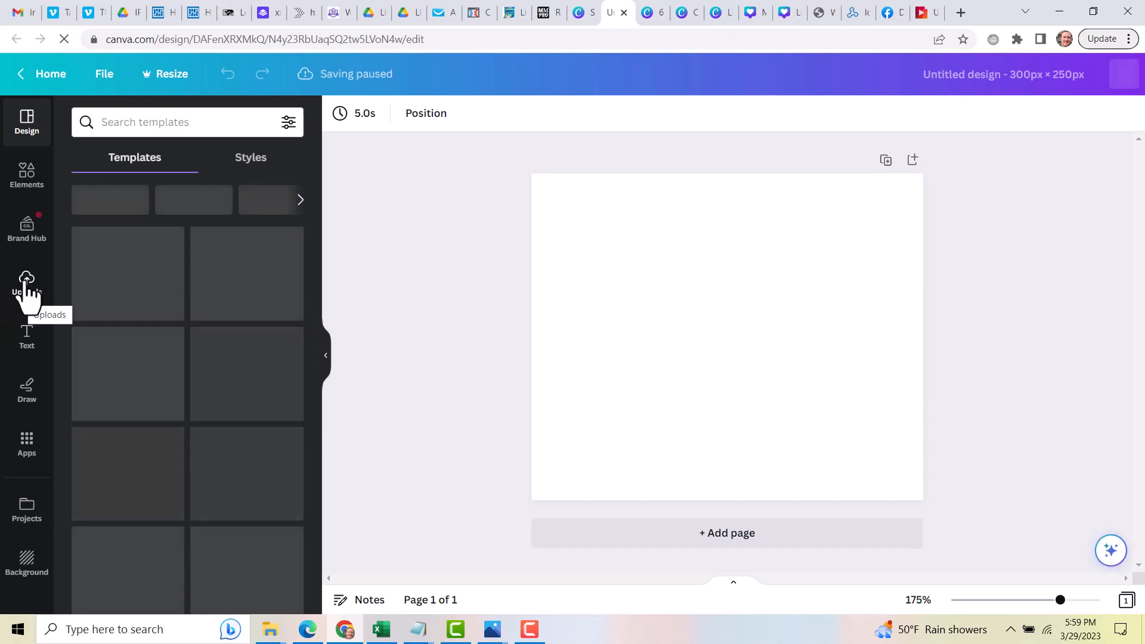
Browse the uploads and upload the background-removed IMG_4451 image from the Downloads folder
{"action": "left_click", "coordinate": [27, 287]}
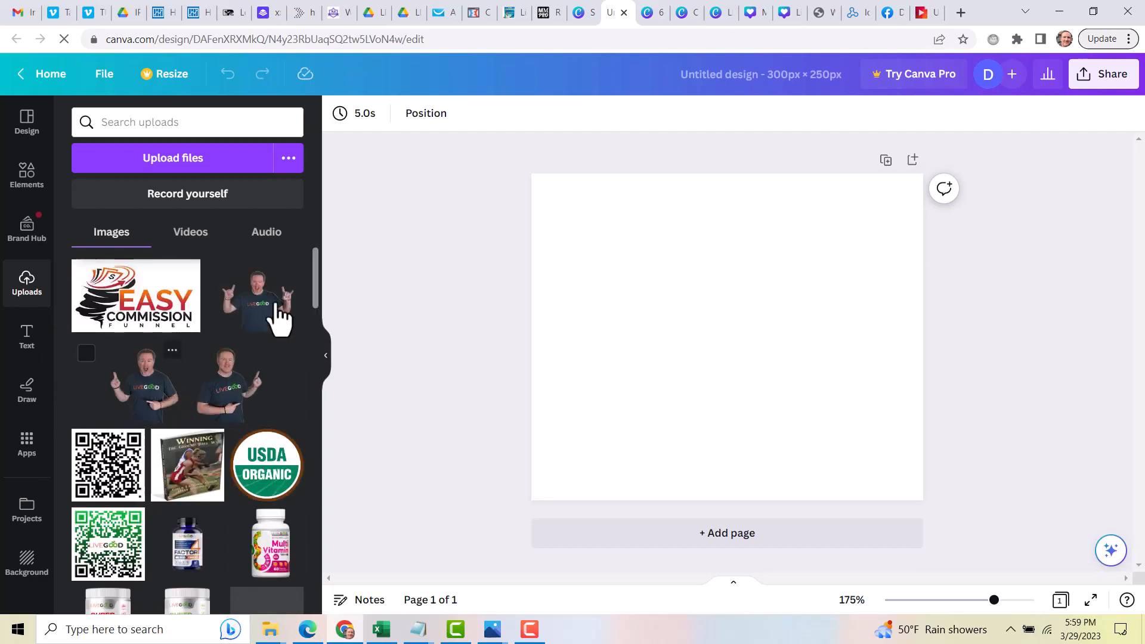
{"action": "scroll", "coordinate": [225, 396], "scroll_direction": "down", "scroll_amount": 10}
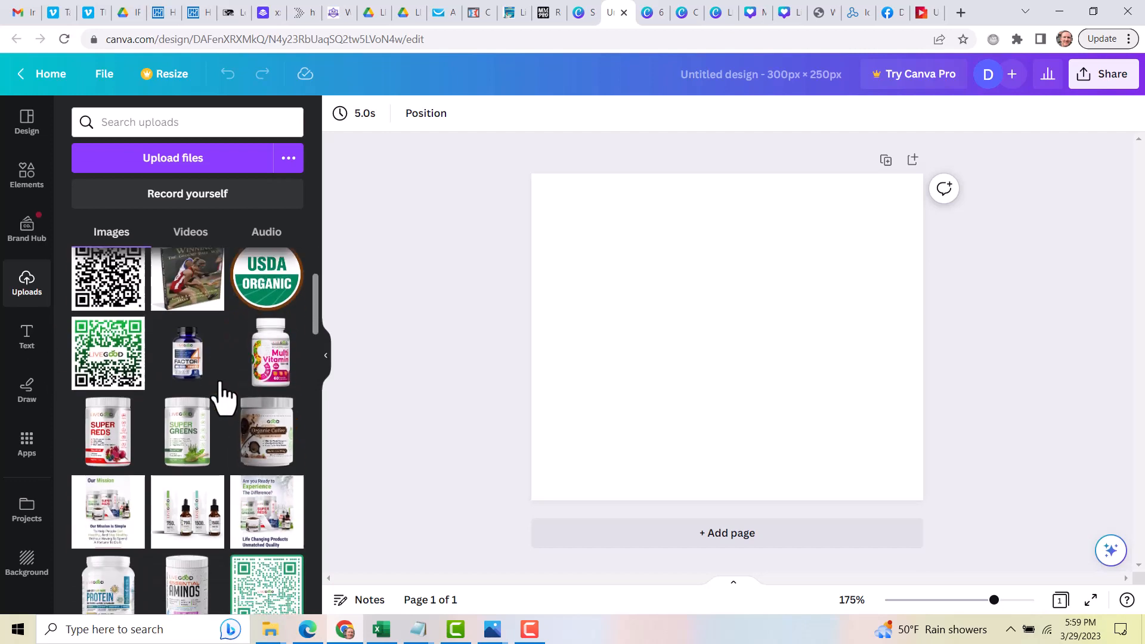
{"action": "scroll", "coordinate": [225, 412], "scroll_direction": "down", "scroll_amount": 4}
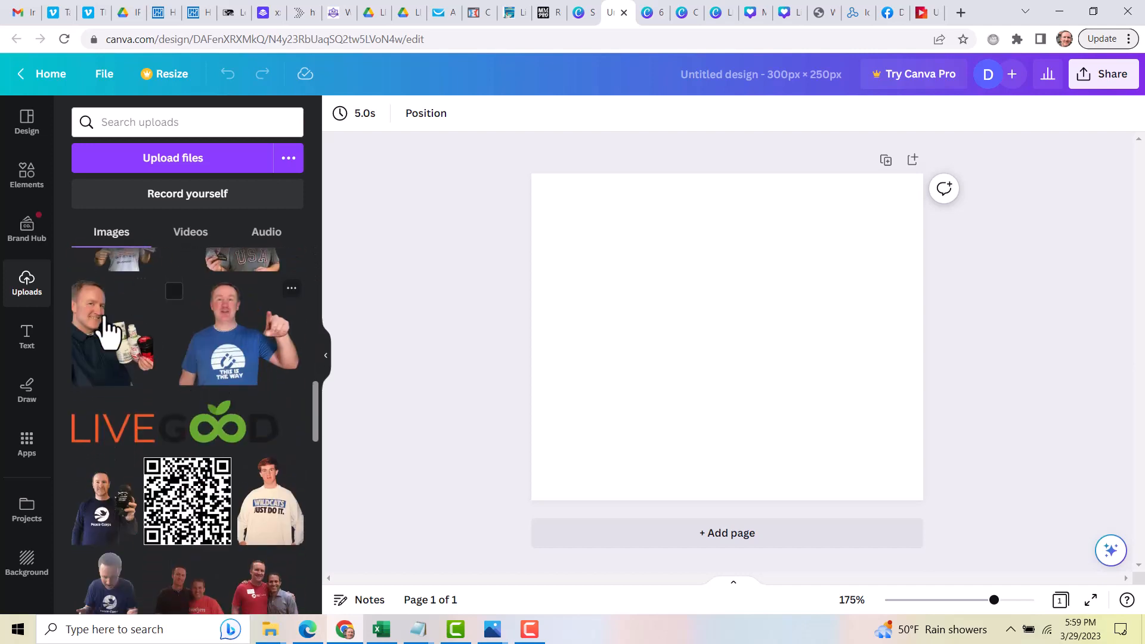
{"action": "scroll", "coordinate": [128, 489], "scroll_direction": "down", "scroll_amount": 1}
{"action": "scroll", "coordinate": [120, 513], "scroll_direction": "down", "scroll_amount": 1}
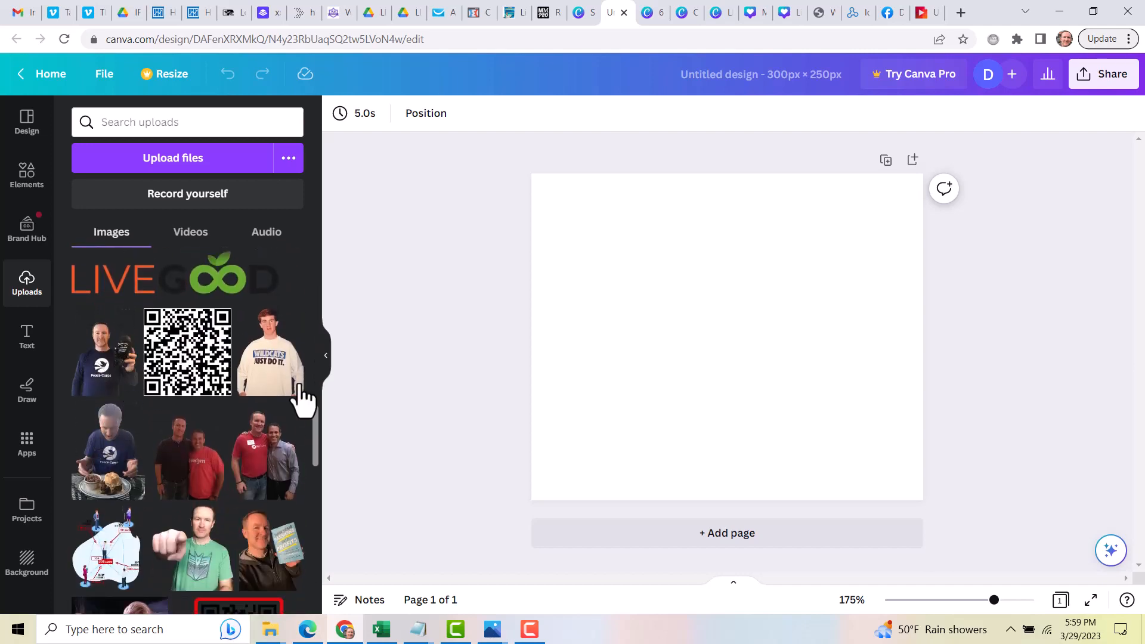
{"action": "scroll", "coordinate": [239, 417], "scroll_direction": "down", "scroll_amount": 3}
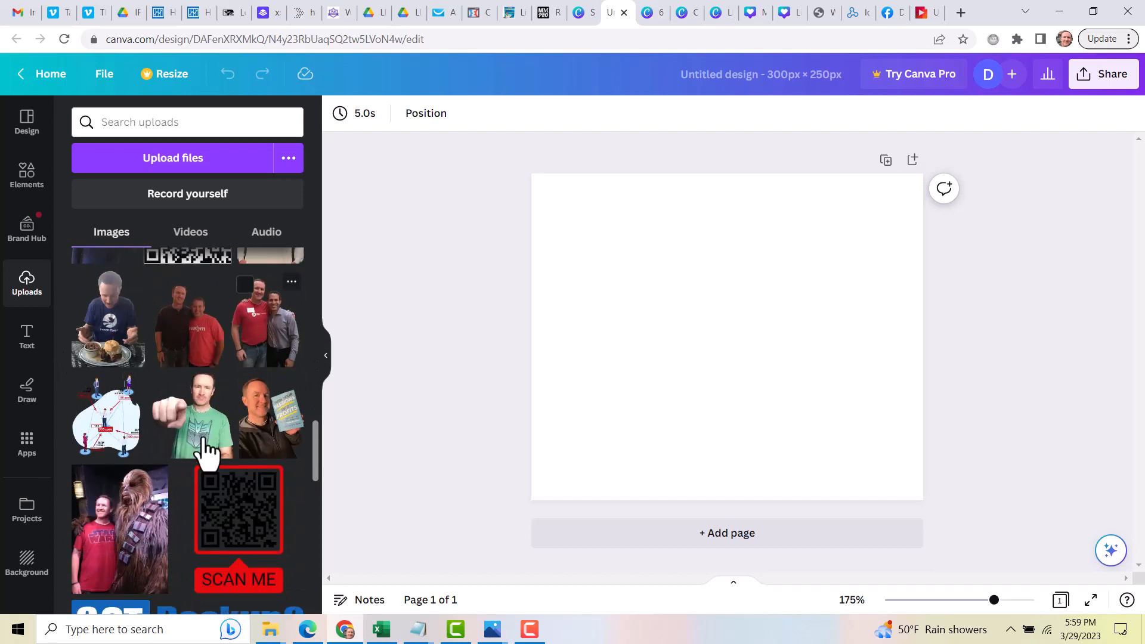
{"action": "scroll", "coordinate": [256, 383], "scroll_direction": "up", "scroll_amount": 5}
{"action": "scroll", "coordinate": [252, 368], "scroll_direction": "up", "scroll_amount": 10}
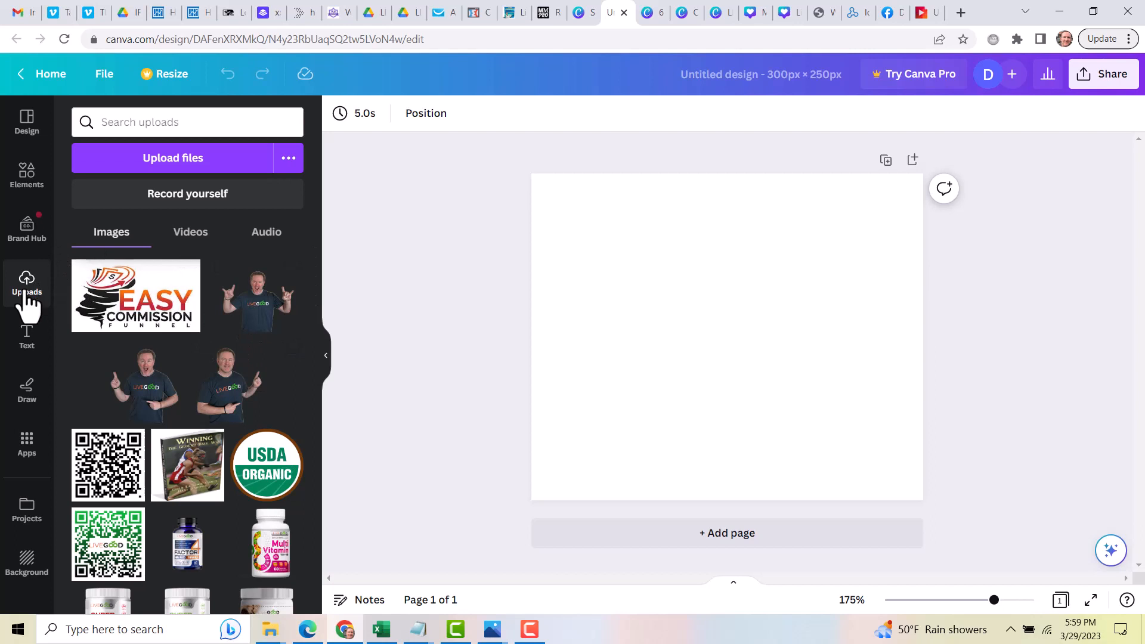
{"action": "left_click", "coordinate": [164, 159]}
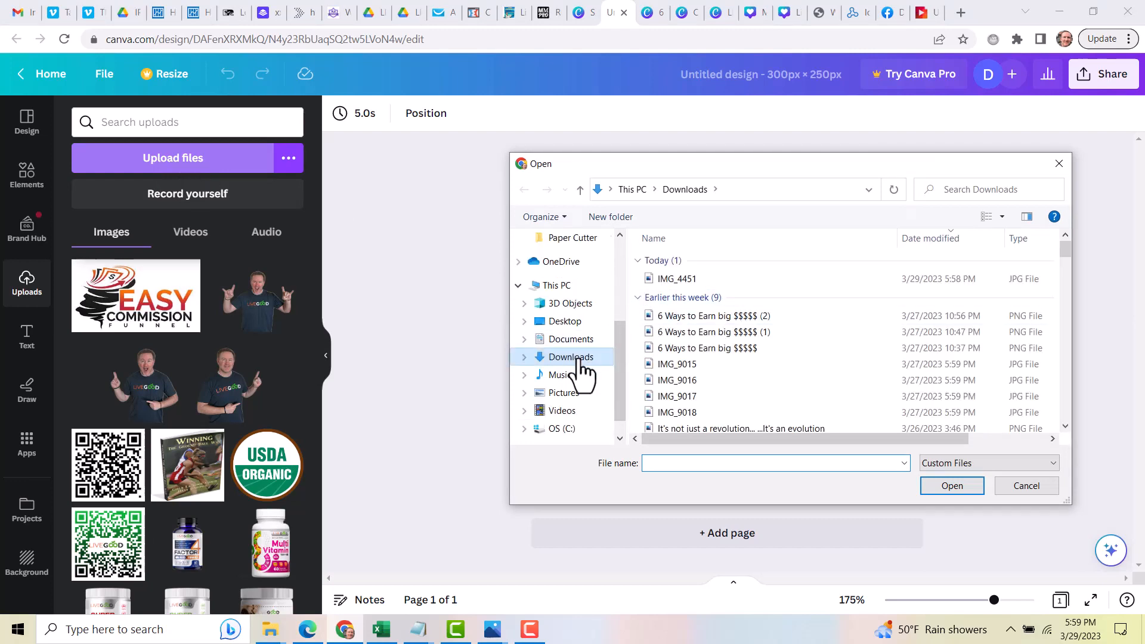
{"action": "double_click", "coordinate": [678, 279]}
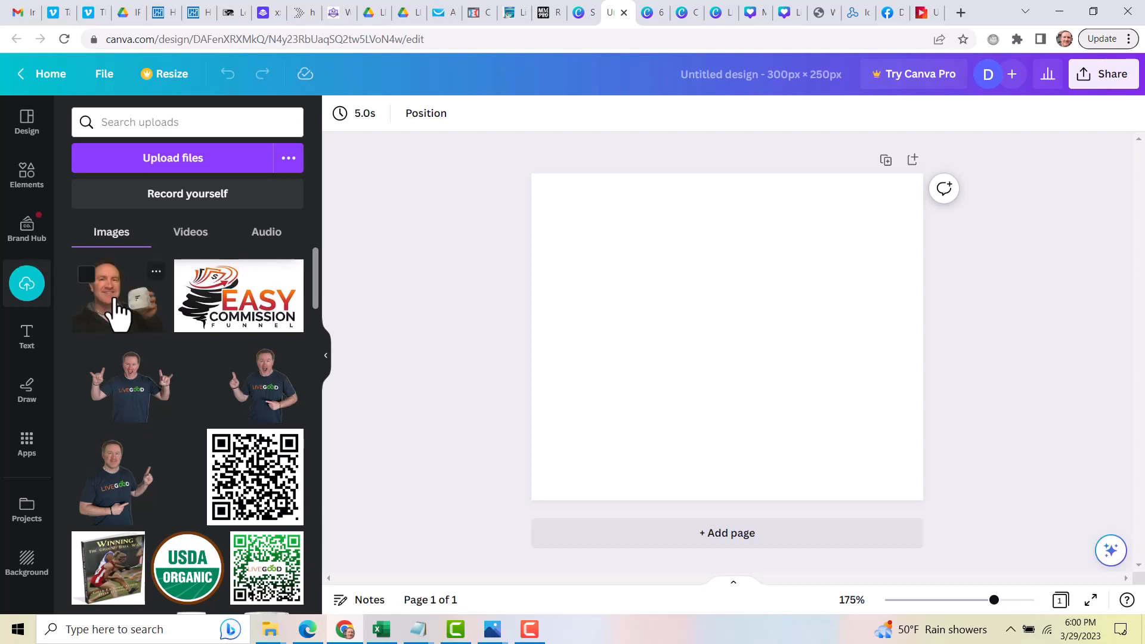
Add the uploaded photo to the page, shrink it and place it in the page's bottom-left corner
{"action": "left_click", "coordinate": [117, 312]}
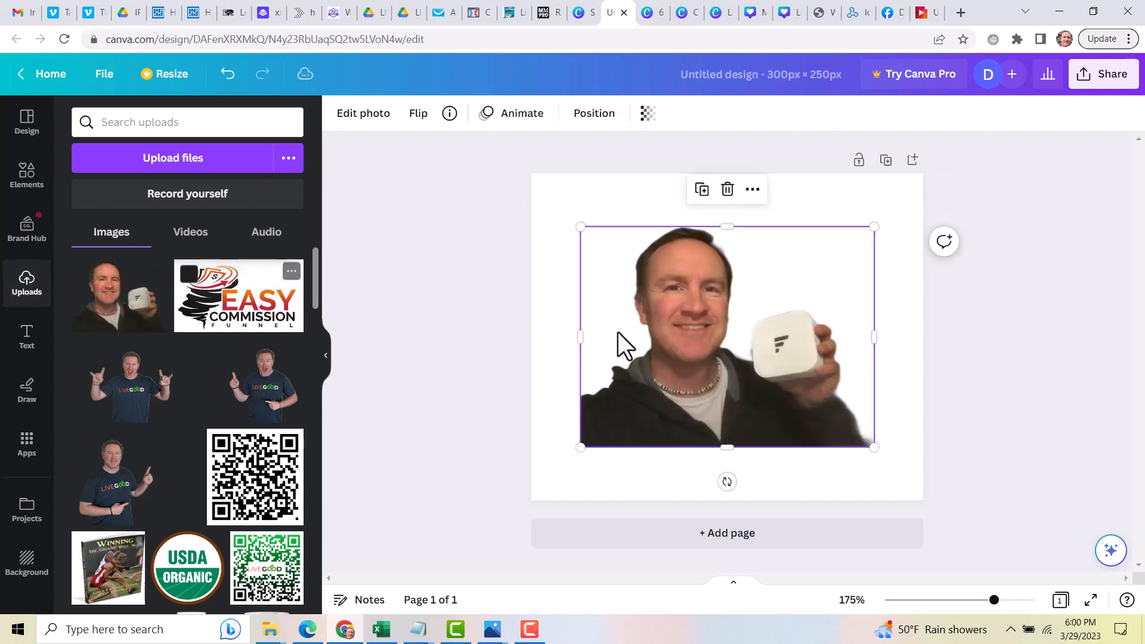
{"action": "left_click_drag", "start_coordinate": [873, 229], "coordinate": [746, 322]}
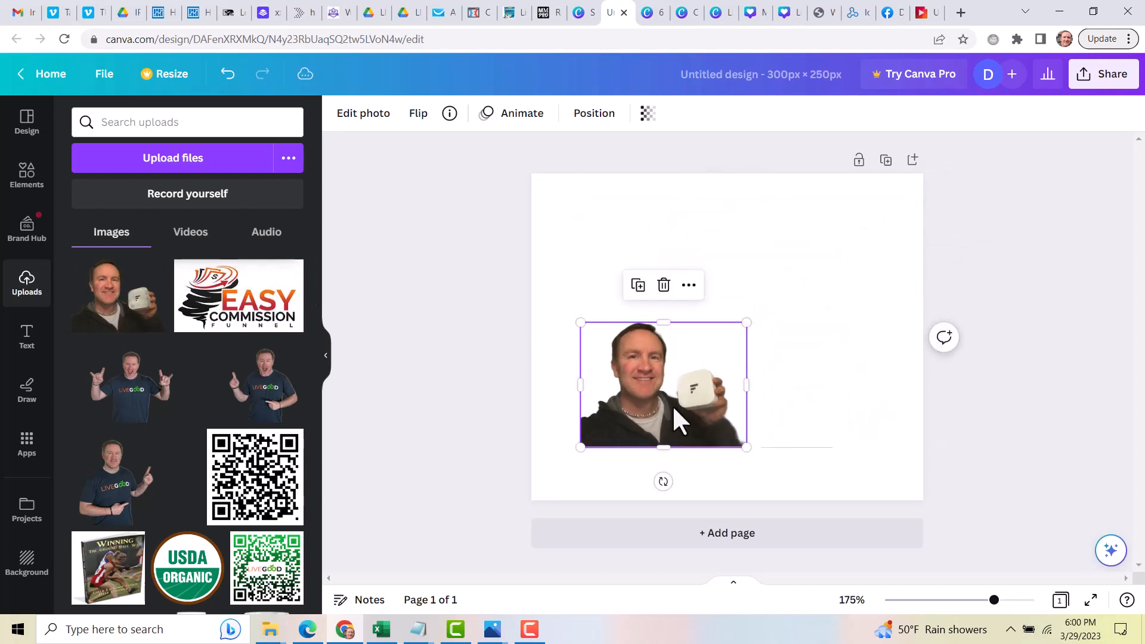
{"action": "left_click_drag", "start_coordinate": [675, 410], "coordinate": [626, 463]}
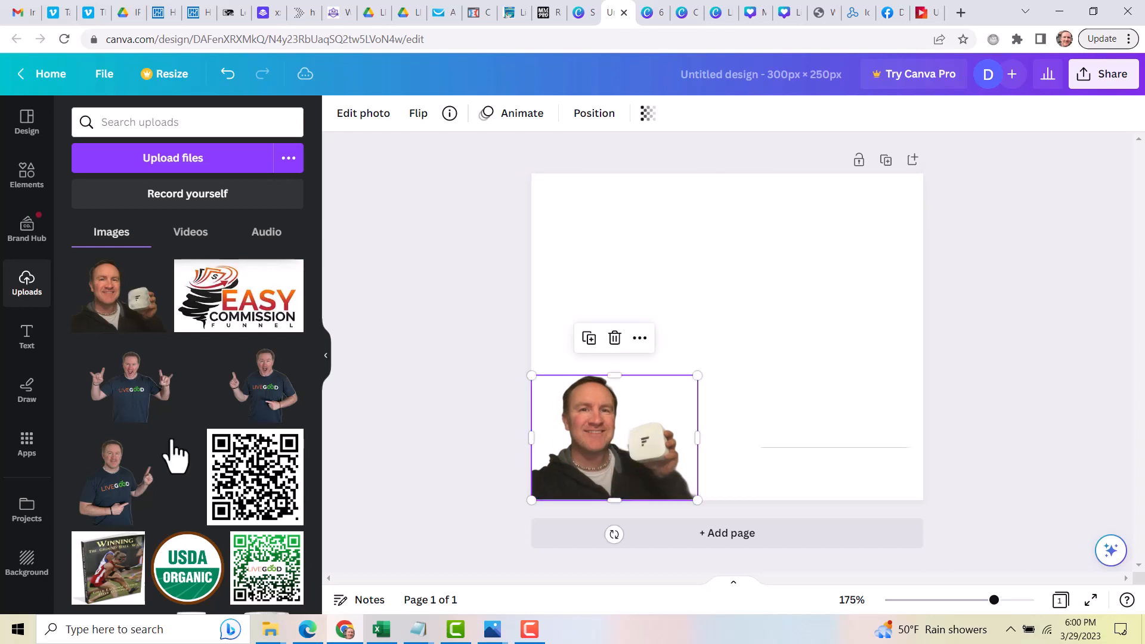
Try the multicolour, grass, black marble, brush-stroke and holographic backgrounds on the design
{"action": "left_click", "coordinate": [29, 564]}
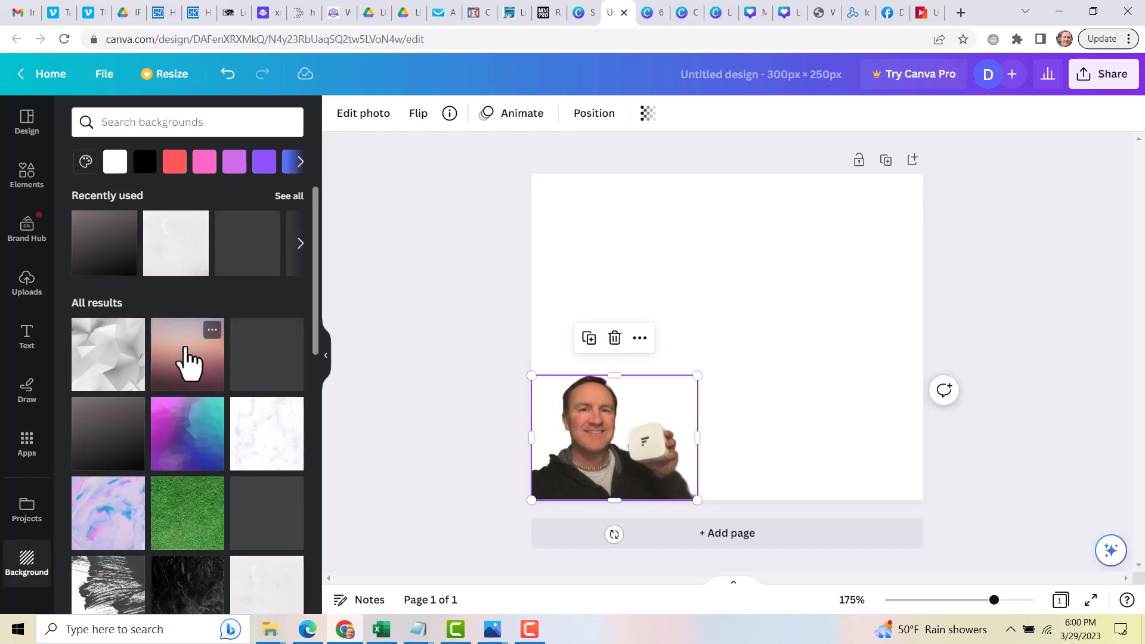
{"action": "left_click", "coordinate": [179, 450]}
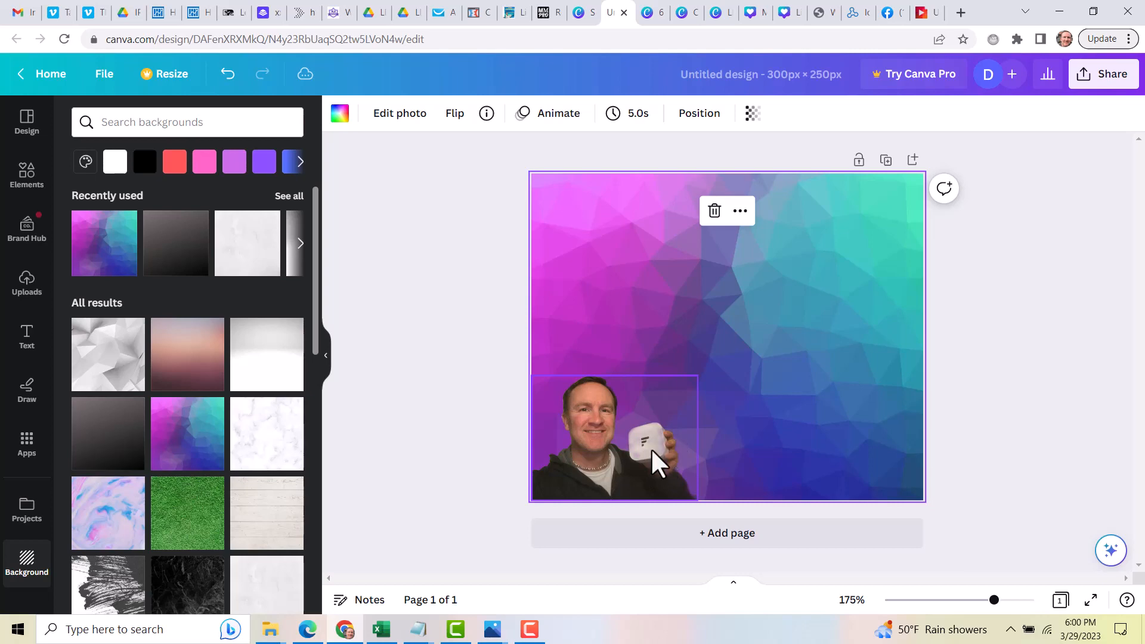
{"action": "left_click", "coordinate": [179, 539]}
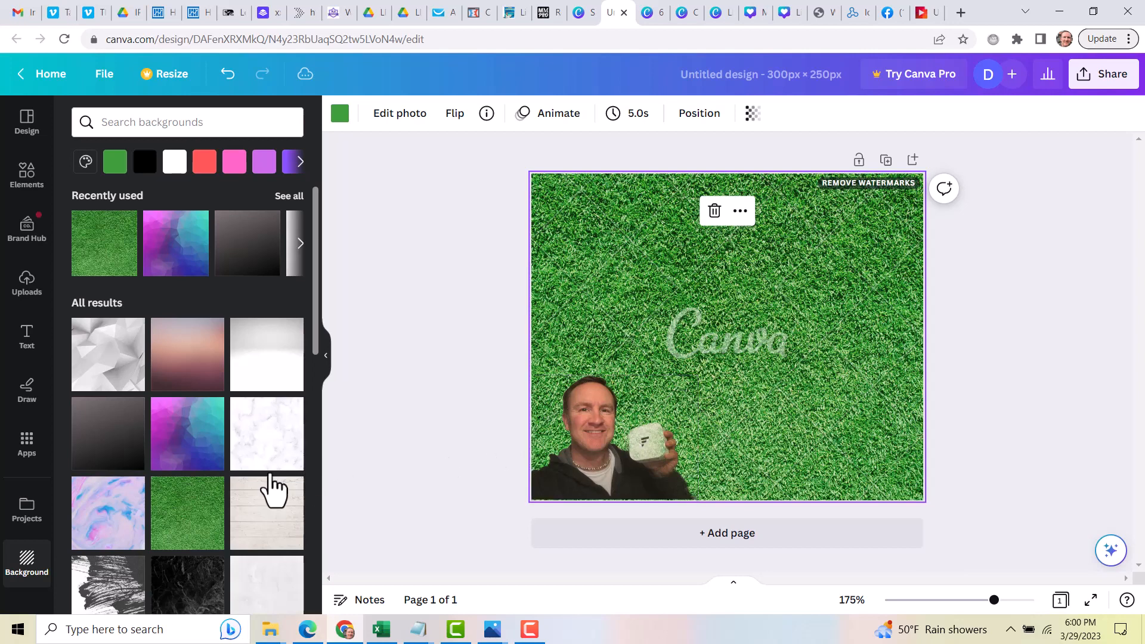
{"action": "scroll", "coordinate": [203, 466], "scroll_direction": "down", "scroll_amount": 2}
{"action": "scroll", "coordinate": [203, 471], "scroll_direction": "down", "scroll_amount": 3}
{"action": "left_click", "coordinate": [185, 371]}
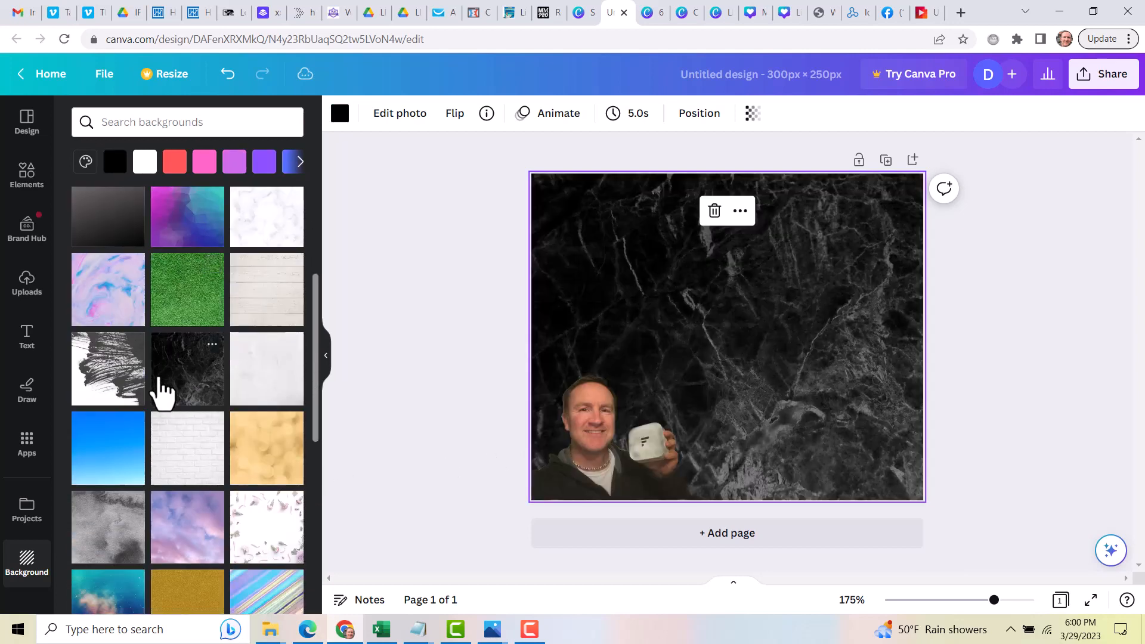
{"action": "left_click", "coordinate": [127, 379]}
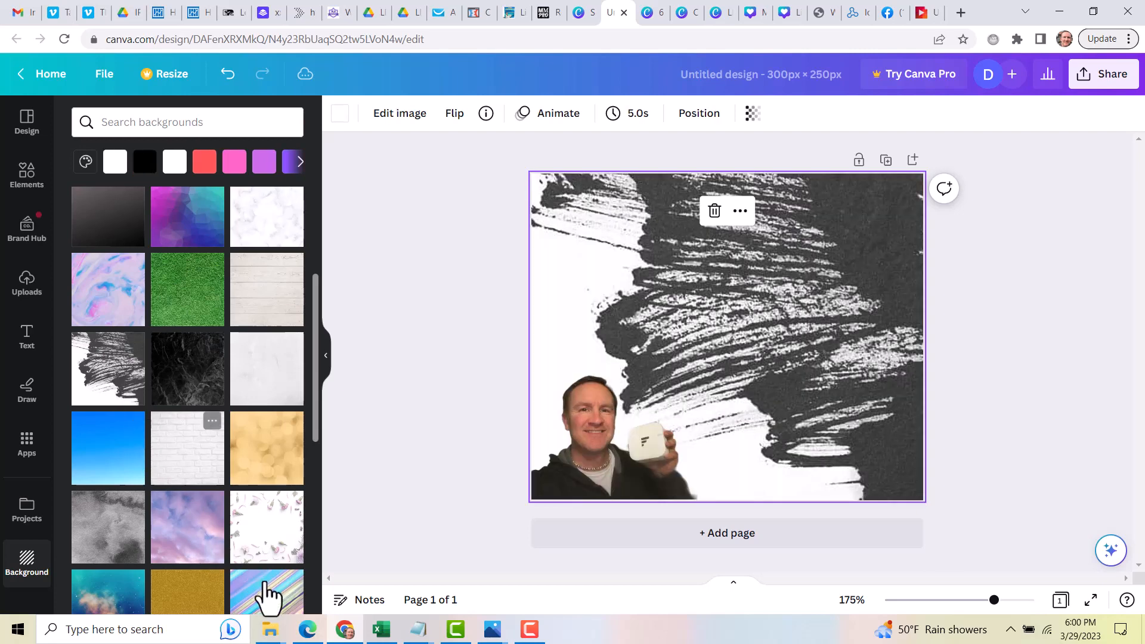
{"action": "left_click", "coordinate": [263, 587]}
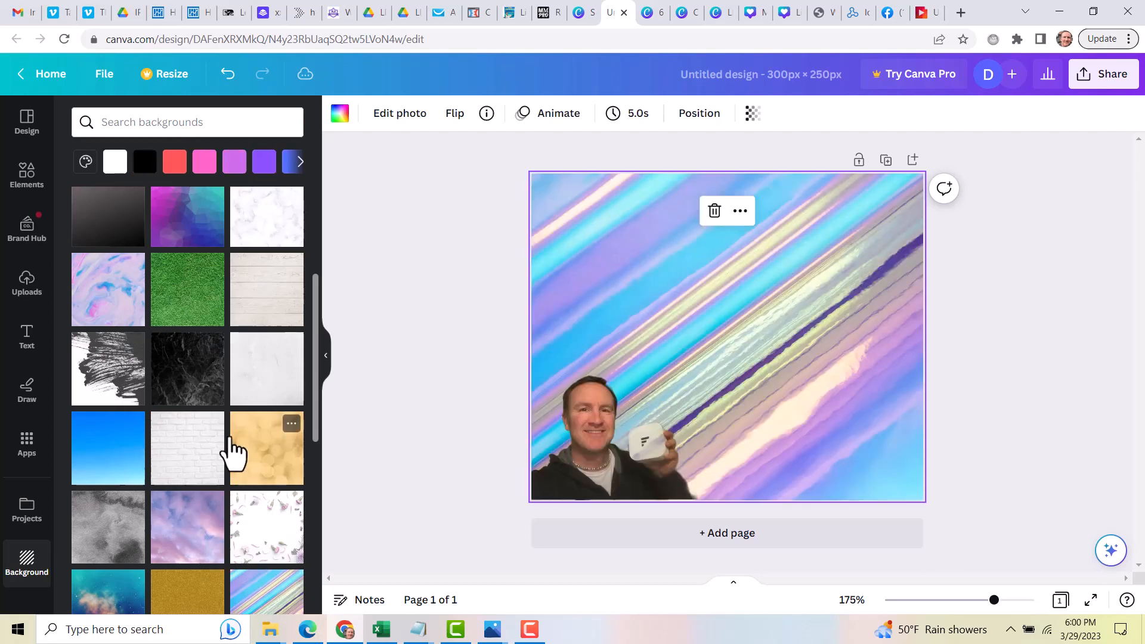
{"action": "left_click", "coordinate": [258, 252]}
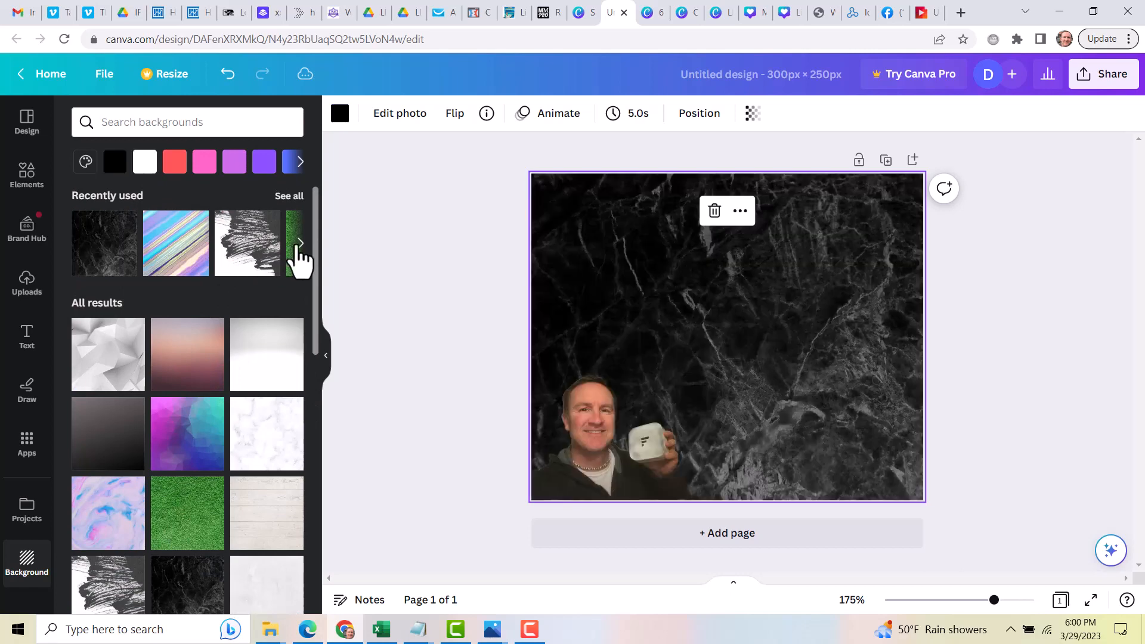
Apply the red rose background from the recently used backgrounds and nudge the photo slightly up and right
{"action": "left_click", "coordinate": [299, 244]}
{"action": "left_click", "coordinate": [274, 243]}
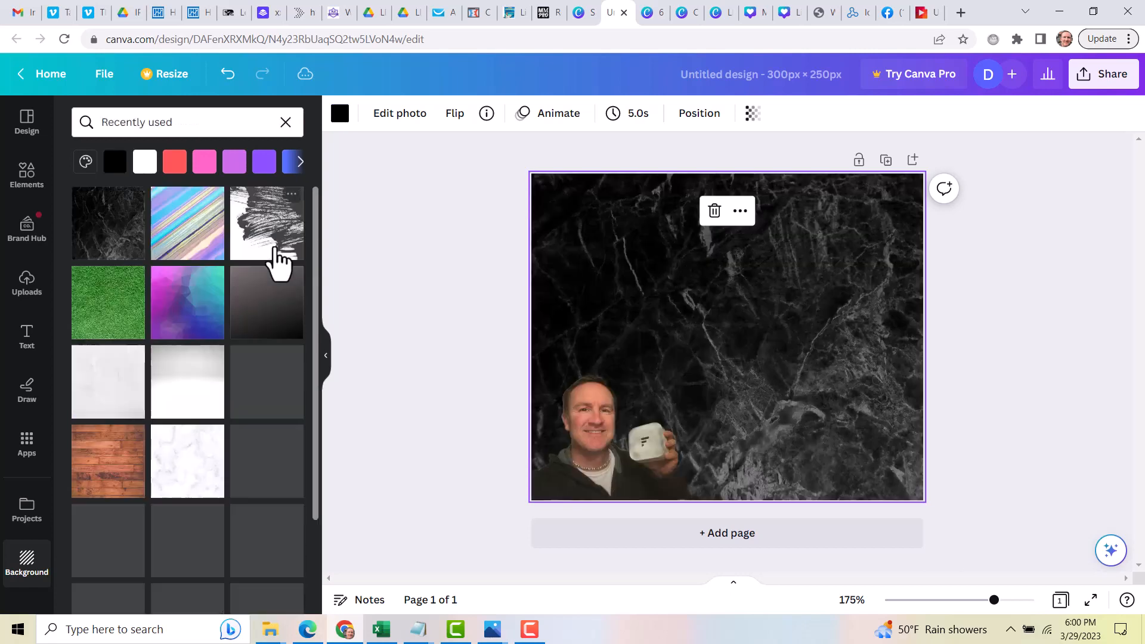
{"action": "scroll", "coordinate": [233, 460], "scroll_direction": "down", "scroll_amount": 3}
{"action": "left_click", "coordinate": [201, 432]}
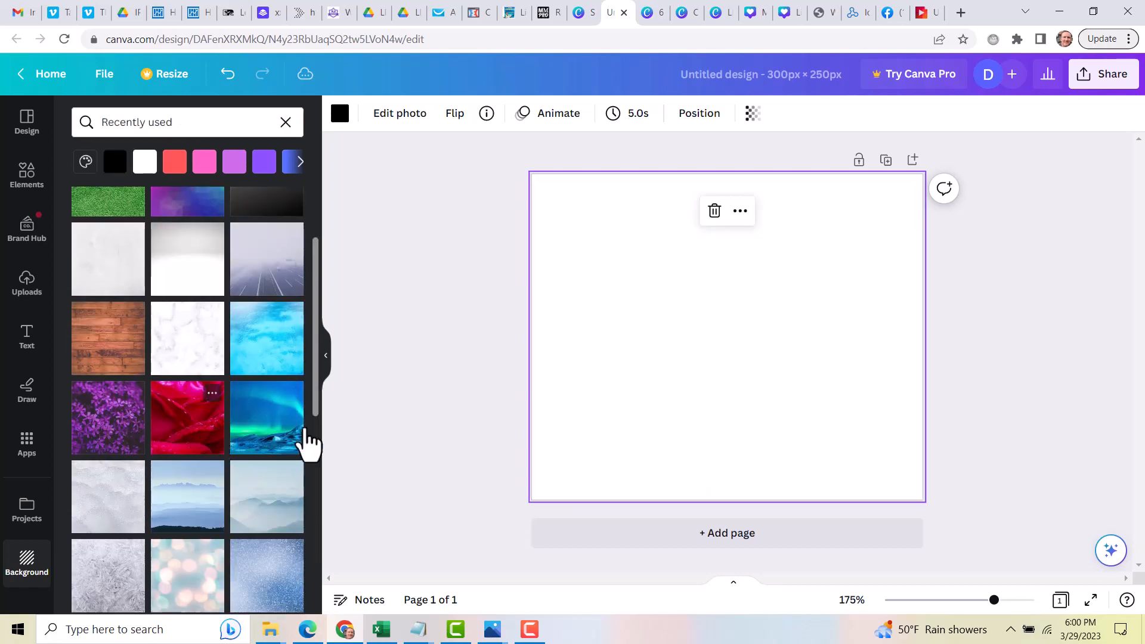
{"action": "left_click", "coordinate": [608, 444]}
{"action": "left_click_drag", "start_coordinate": [693, 378], "coordinate": [756, 352]}
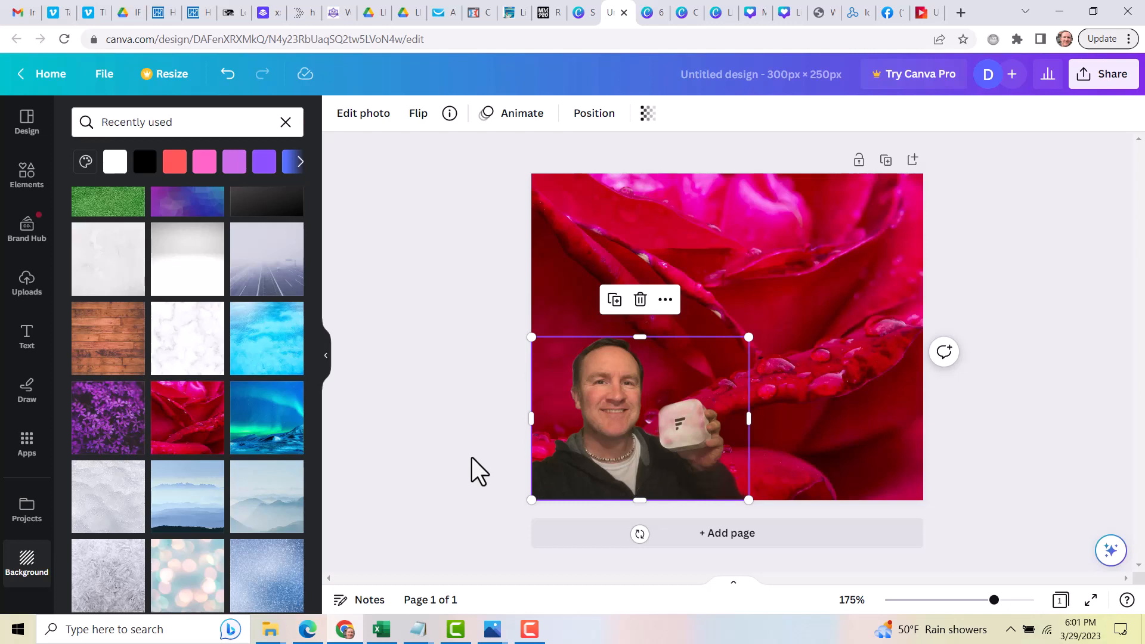
Switch to the '6 Ways to Earn big $$$$$' design and try moving the cut-out person on page 4
{"action": "left_click", "coordinate": [649, 17]}
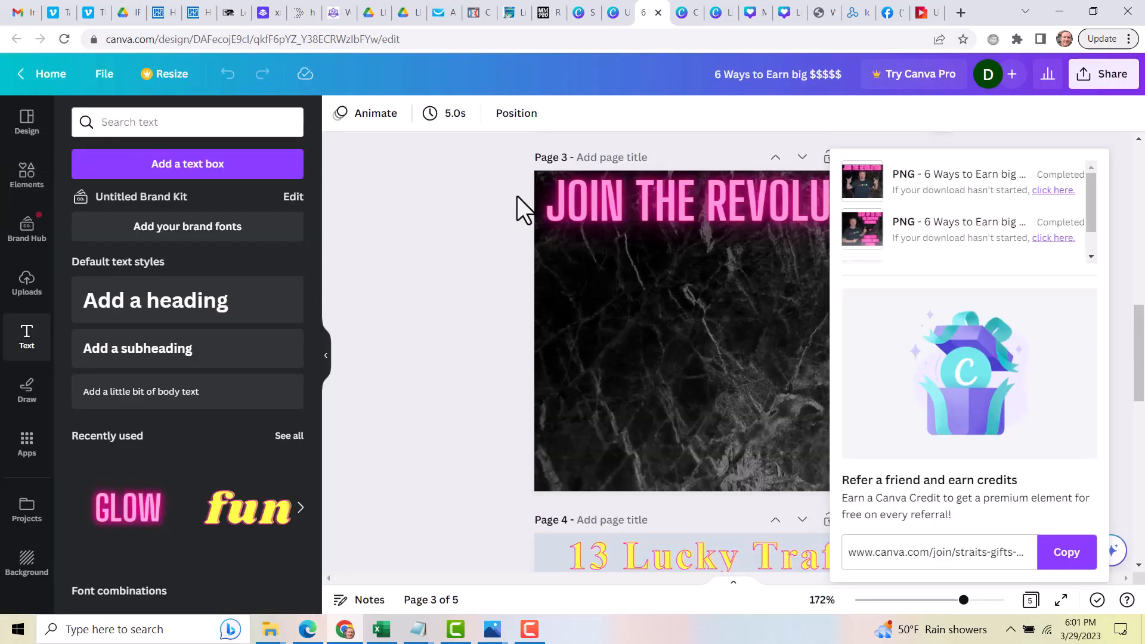
{"action": "left_click", "coordinate": [466, 288]}
{"action": "scroll", "coordinate": [460, 306], "scroll_direction": "down", "scroll_amount": 3}
{"action": "scroll", "coordinate": [459, 307], "scroll_direction": "down", "scroll_amount": 4}
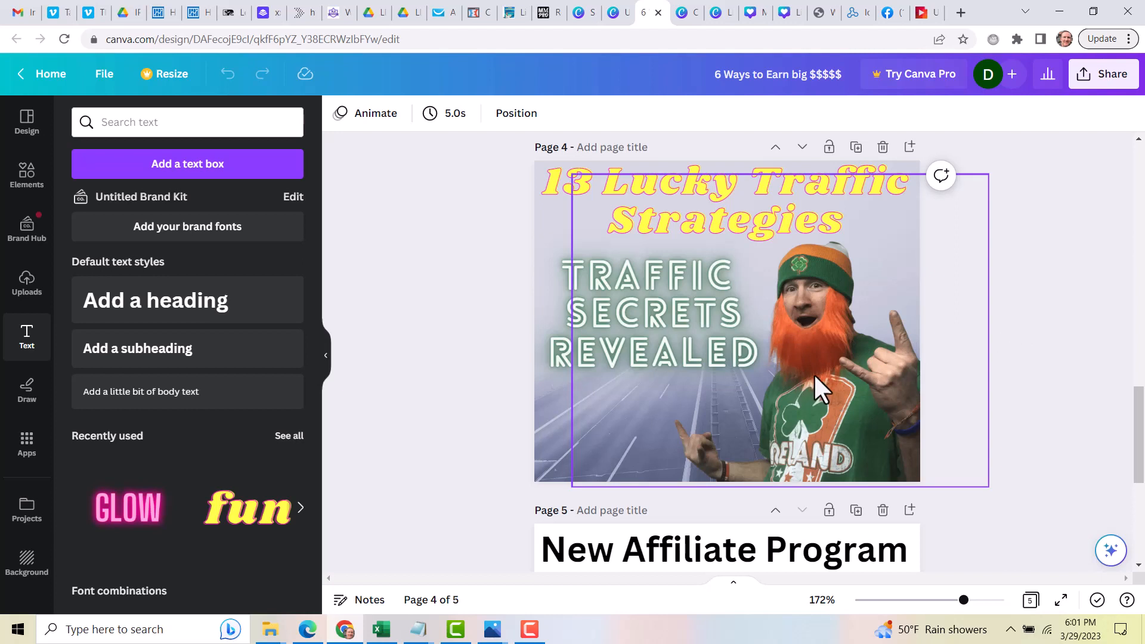
{"action": "left_click_drag", "start_coordinate": [789, 366], "coordinate": [813, 425]}
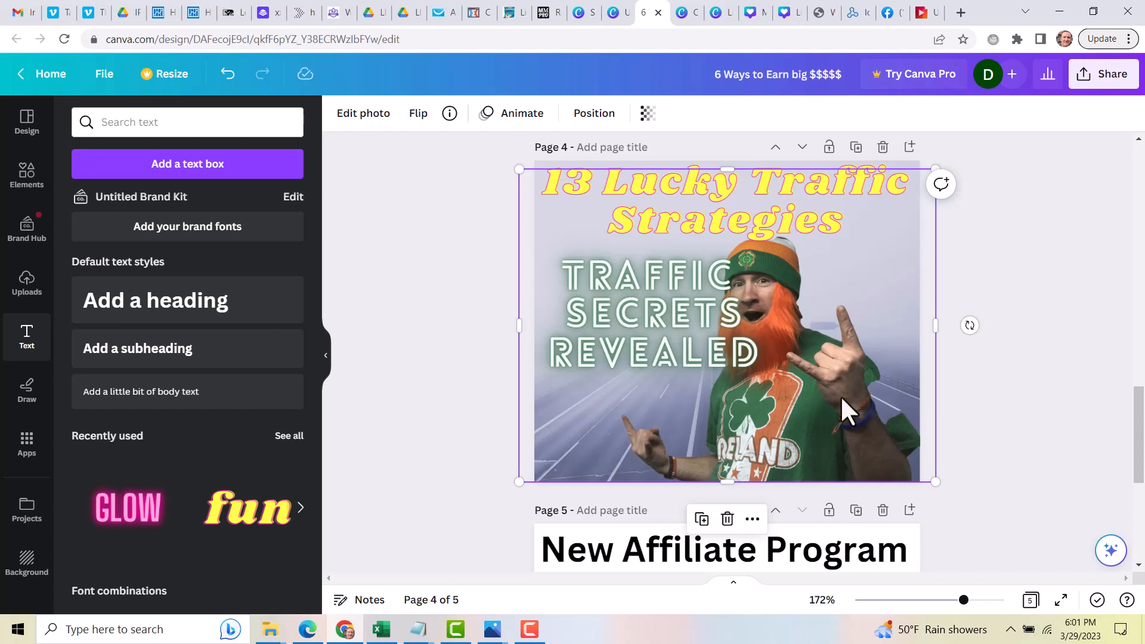
{"action": "left_click_drag", "start_coordinate": [809, 407], "coordinate": [862, 411]}
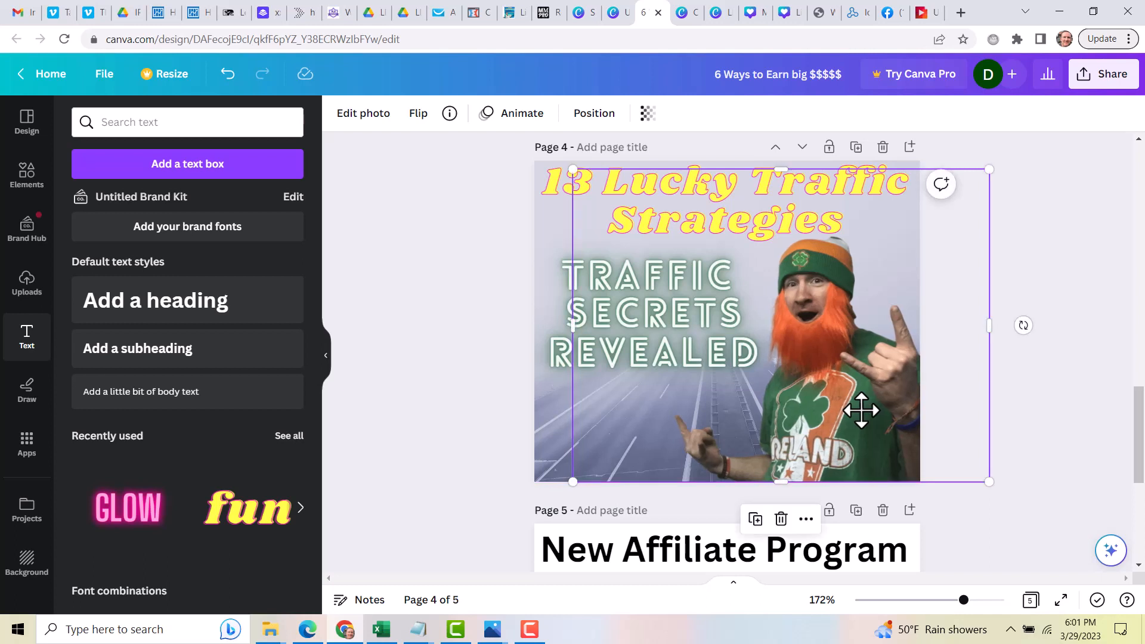
Return to the inPixio background remover and drop the sunglasses photo from the 2022 folder onto it
{"action": "left_click", "coordinate": [923, 18]}
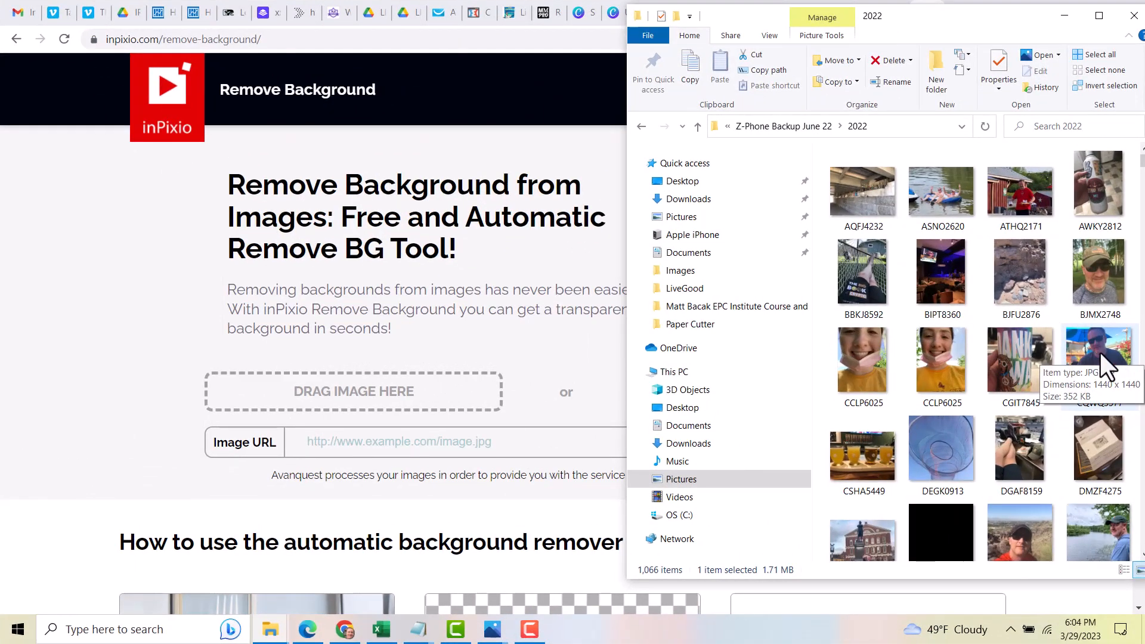
{"action": "left_click_drag", "start_coordinate": [1101, 352], "coordinate": [347, 396]}
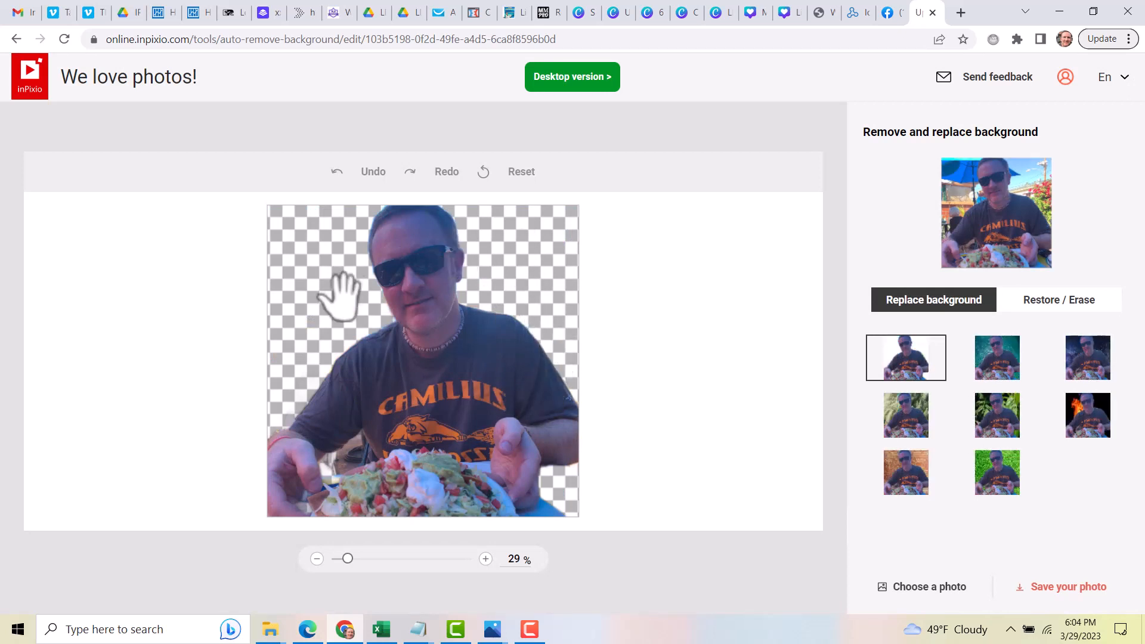
Preview each replacement background on the new photo, finishing on the transparent background
{"action": "left_click", "coordinate": [999, 376]}
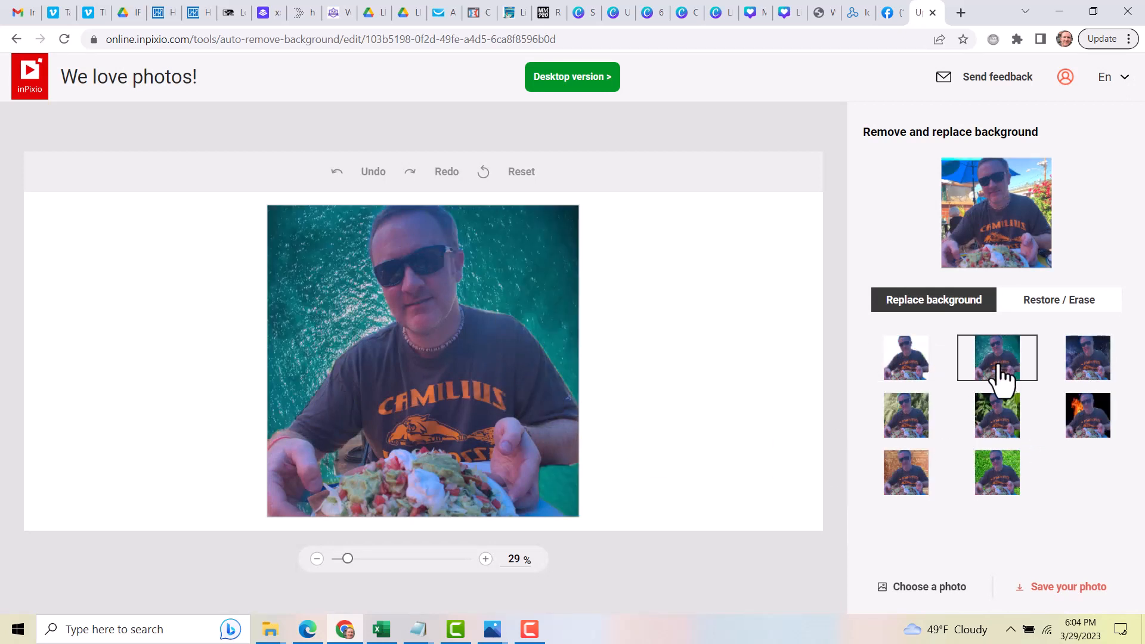
{"action": "left_click", "coordinate": [1077, 374]}
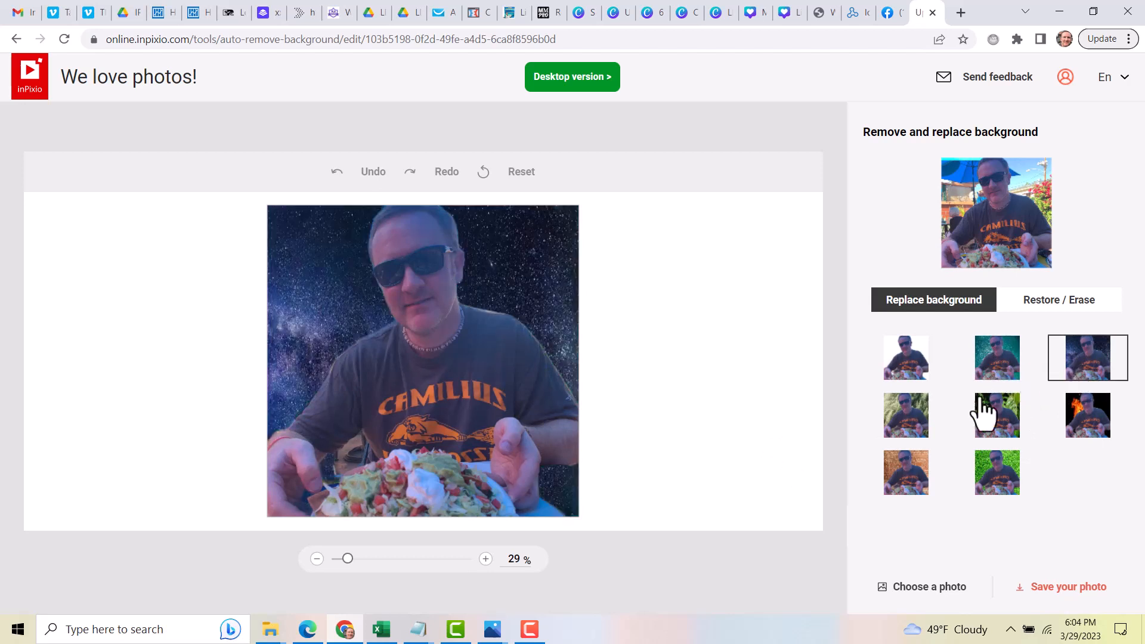
{"action": "left_click", "coordinate": [907, 440]}
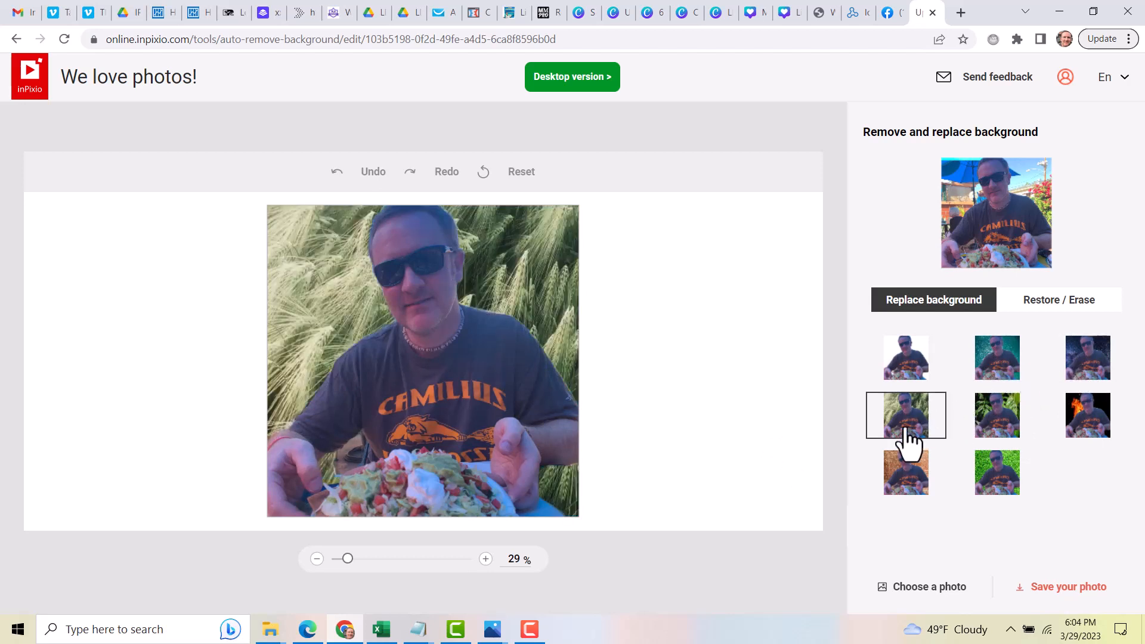
{"action": "left_click", "coordinate": [998, 429]}
{"action": "left_click", "coordinate": [1077, 434]}
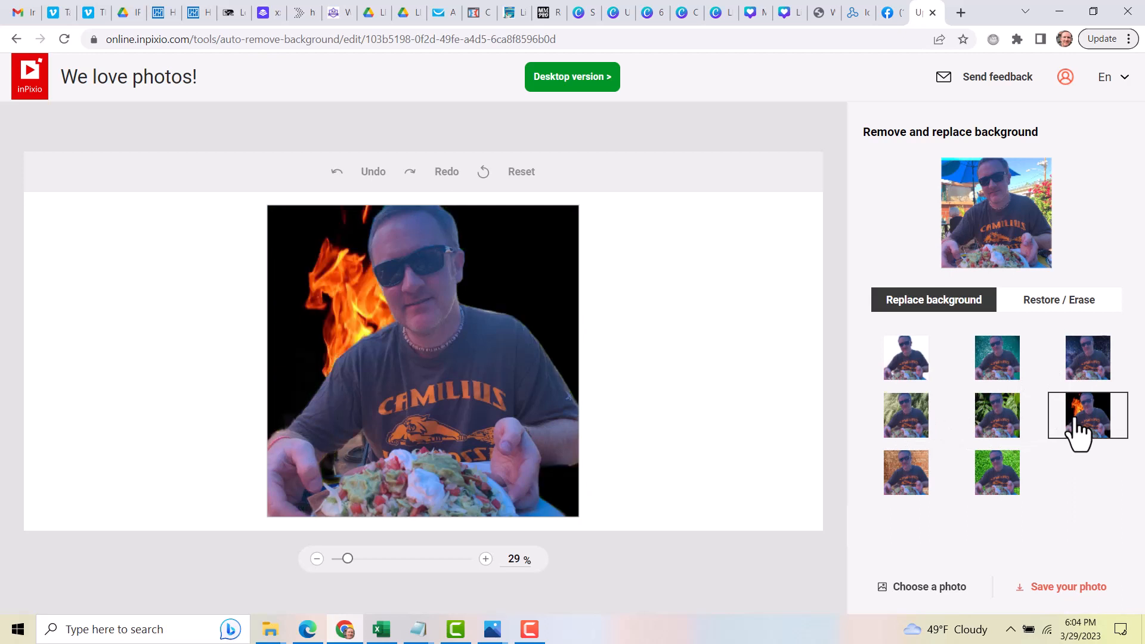
{"action": "left_click", "coordinate": [990, 477]}
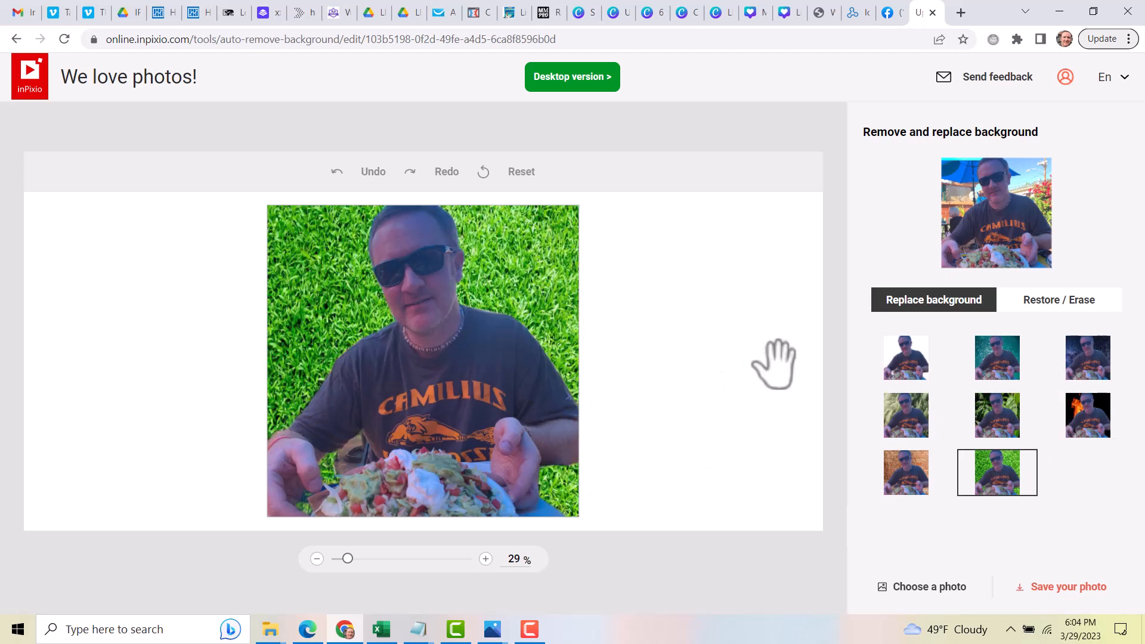
{"action": "left_click", "coordinate": [918, 370]}
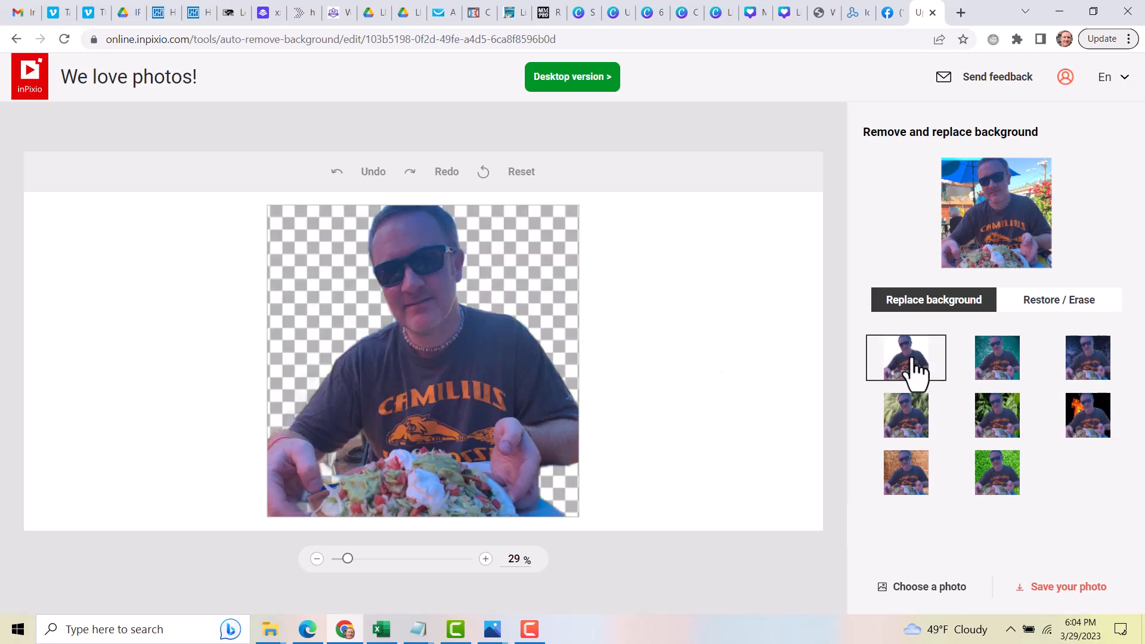